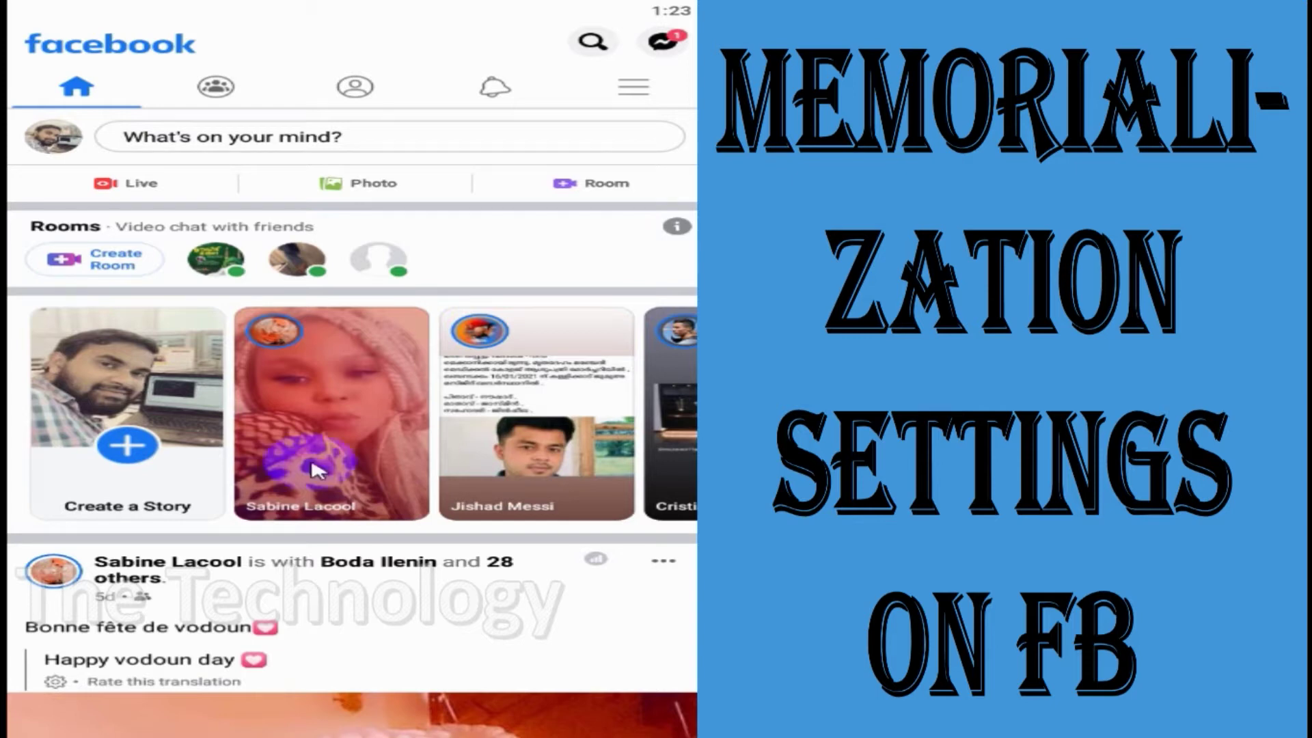
Step: Open Facebook's Settings page from the main menu's Settings & Privacy section
click(179, 448)
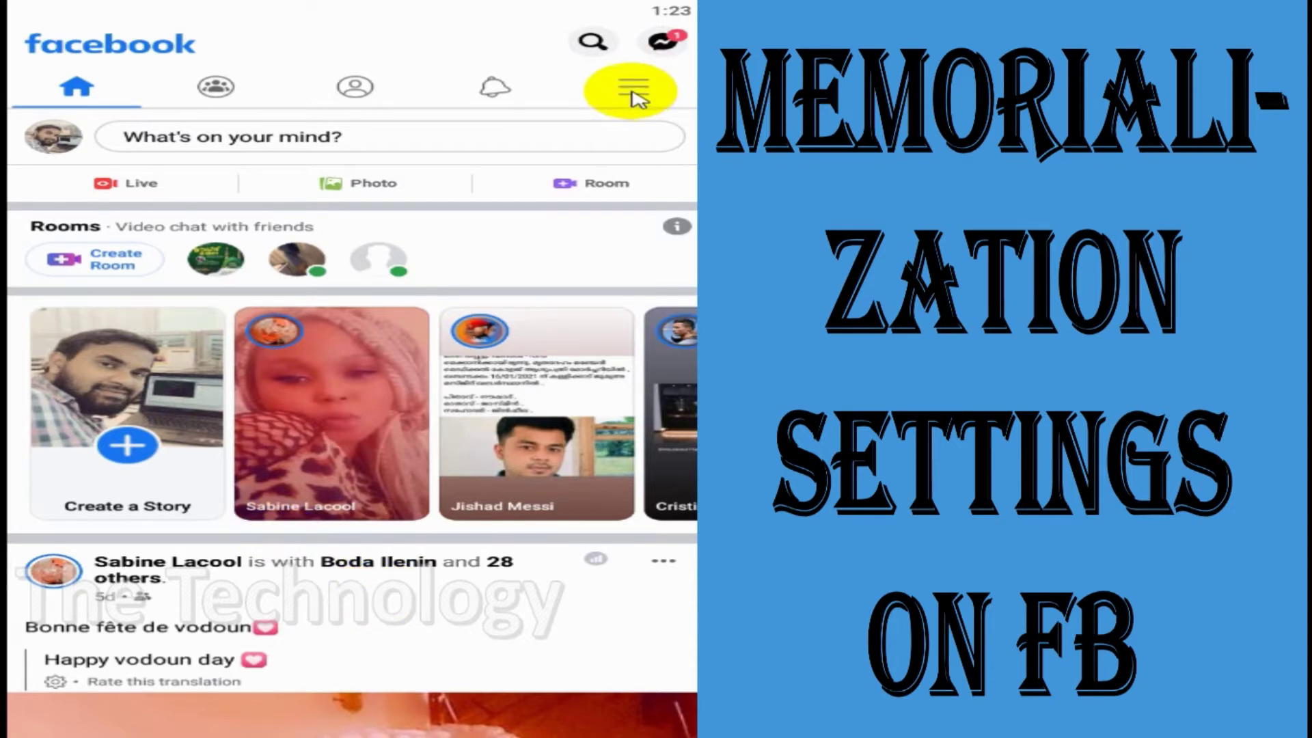
click(632, 92)
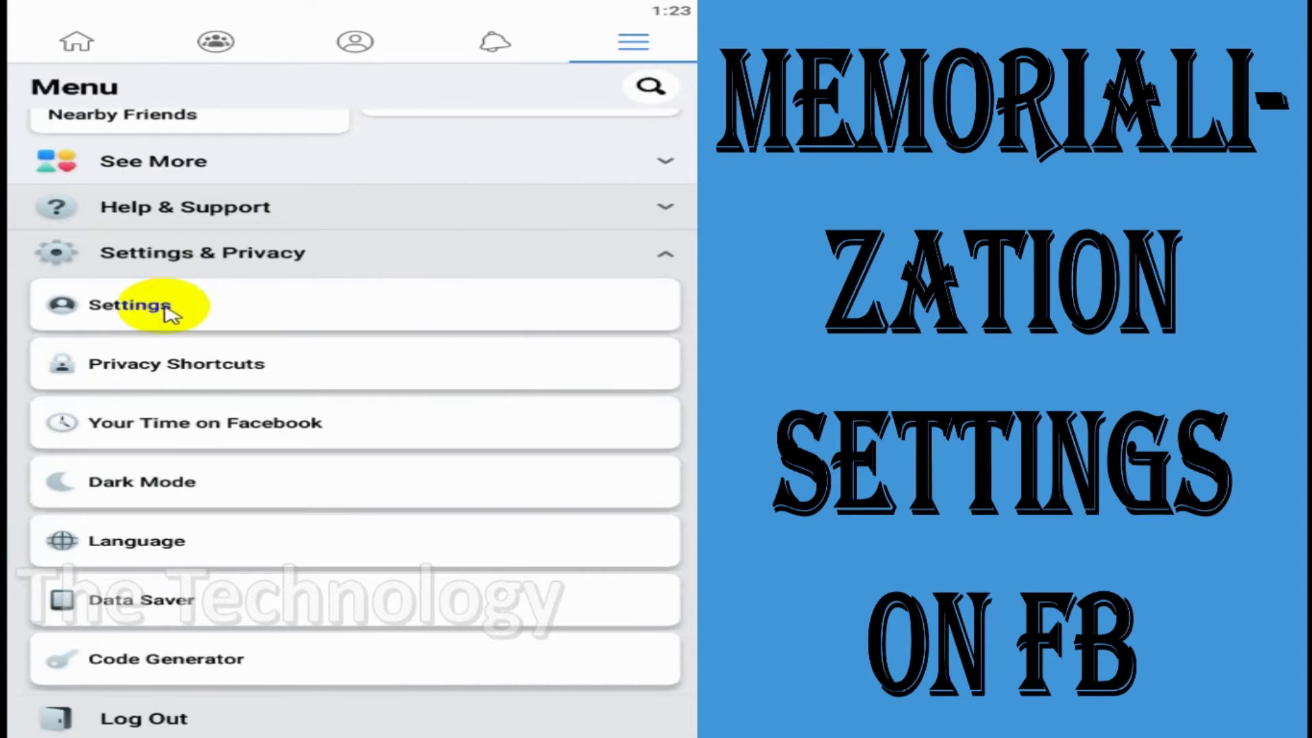
scroll(342, 273, up, 5)
scroll(343, 272, down, 4)
scroll(254, 331, down, 2)
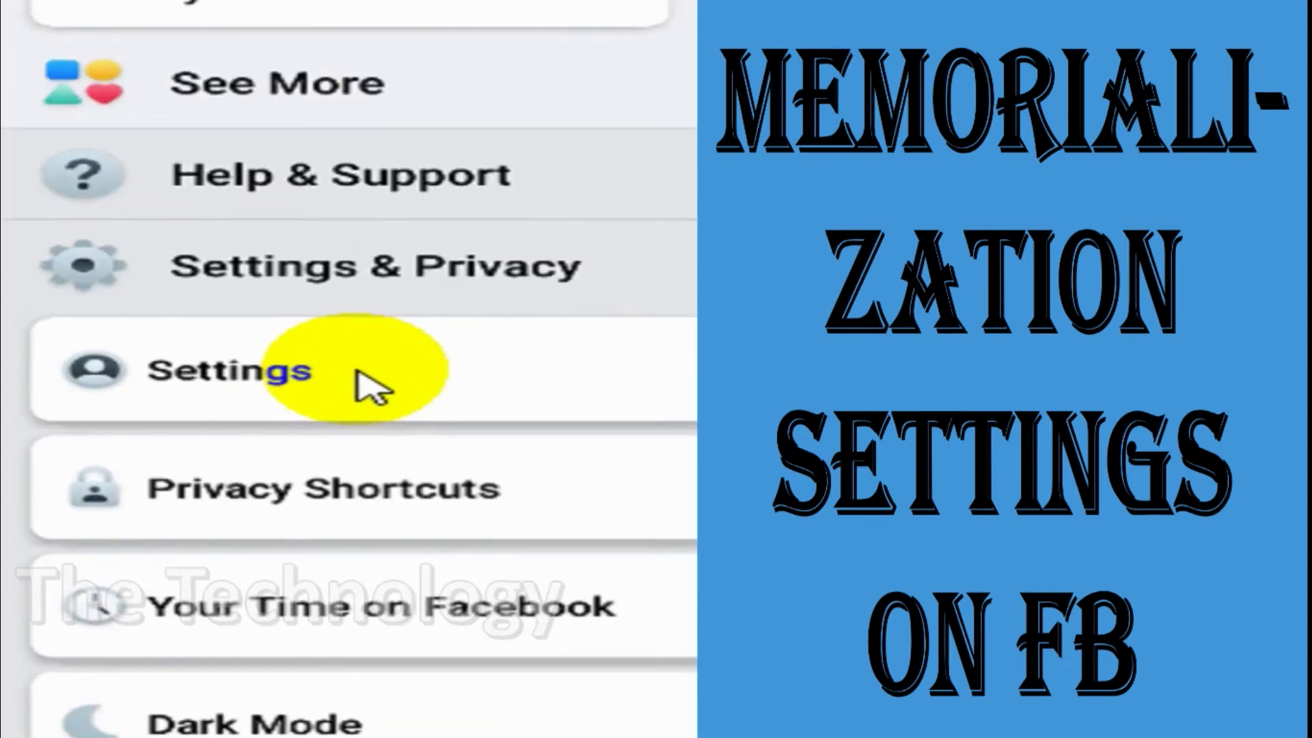
click(362, 383)
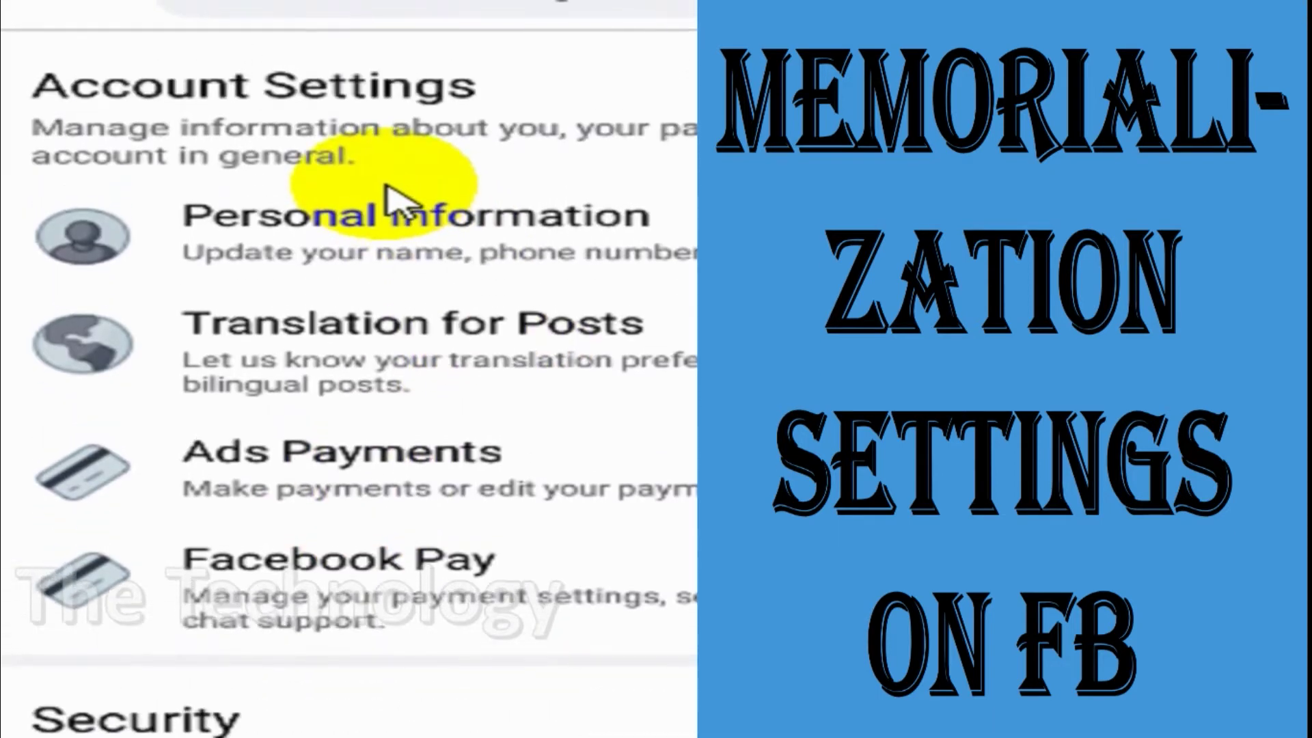
Step: Open Personal Information, look at Memorialization Settings, and return to the Personal Information list
click(535, 249)
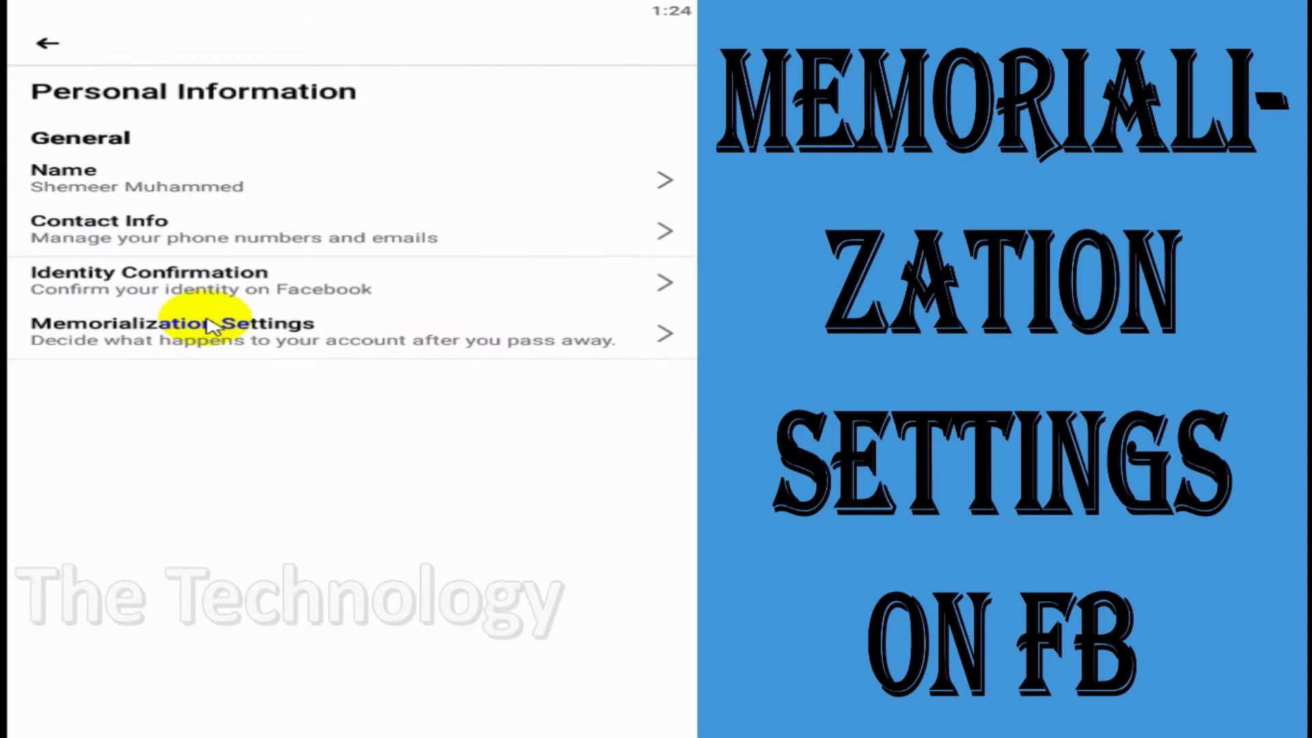
click(231, 341)
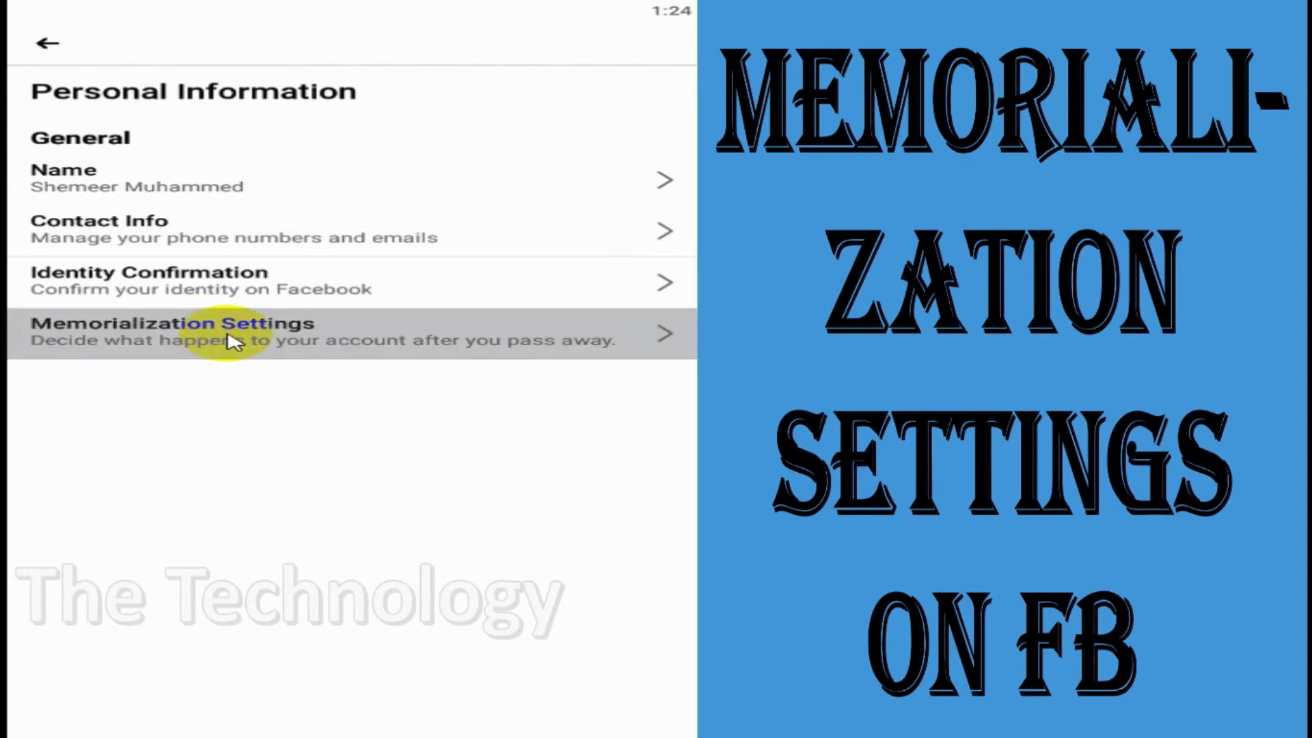
click(45, 45)
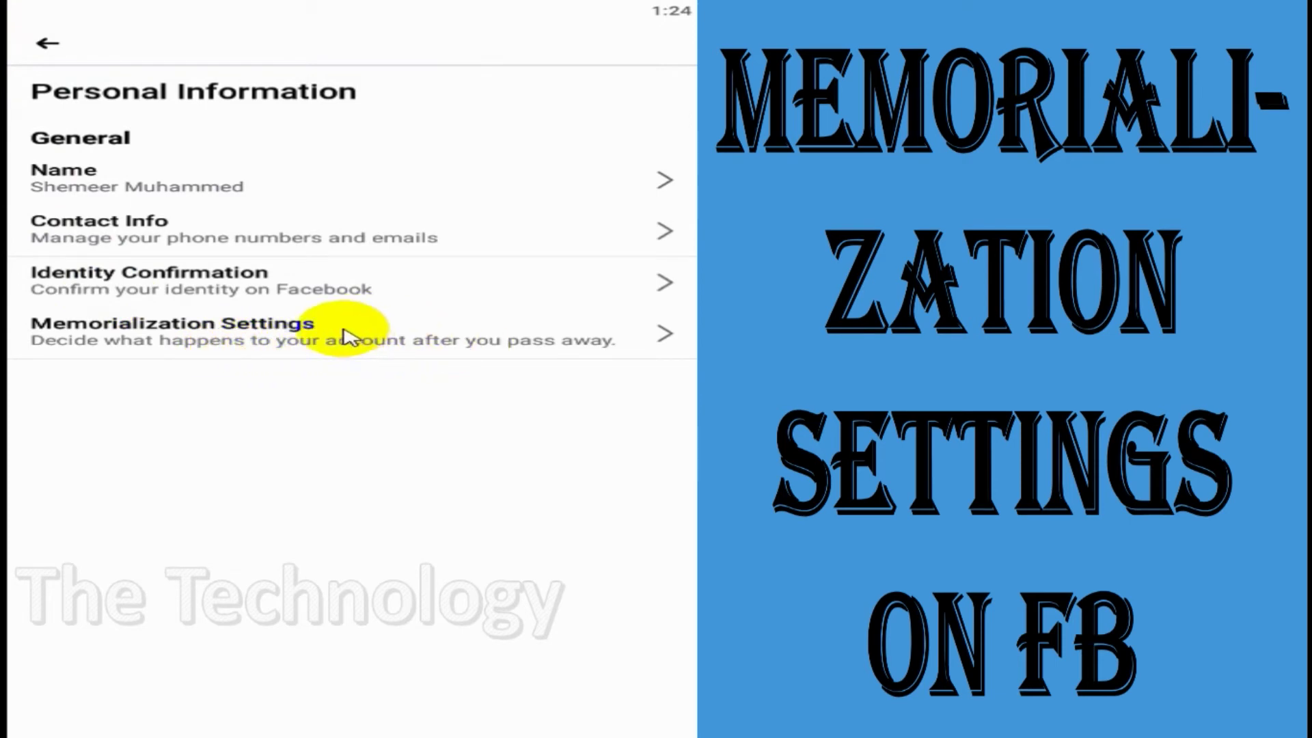
Step: Open the Memorialization Settings row from the Personal Information page
click(144, 343)
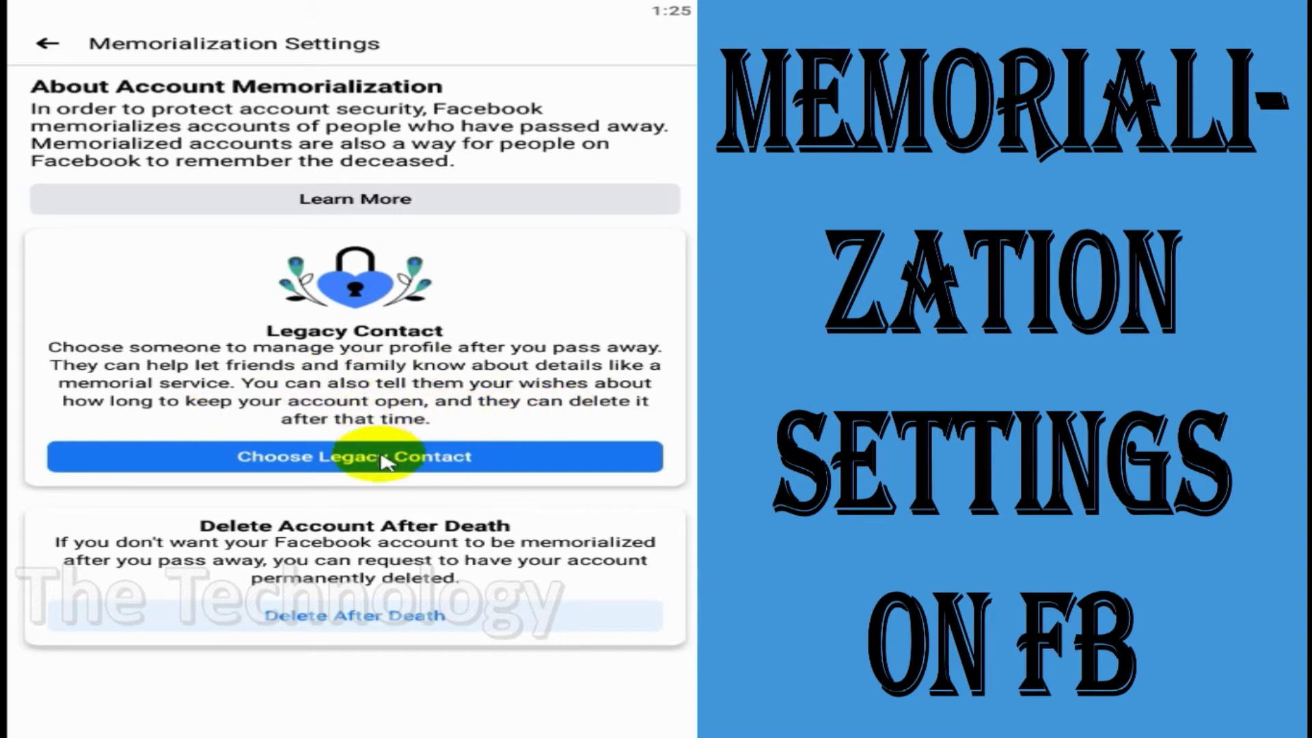
Step: Start Choose Legacy Contact and continue past the explanation of the contact's permissions
click(455, 467)
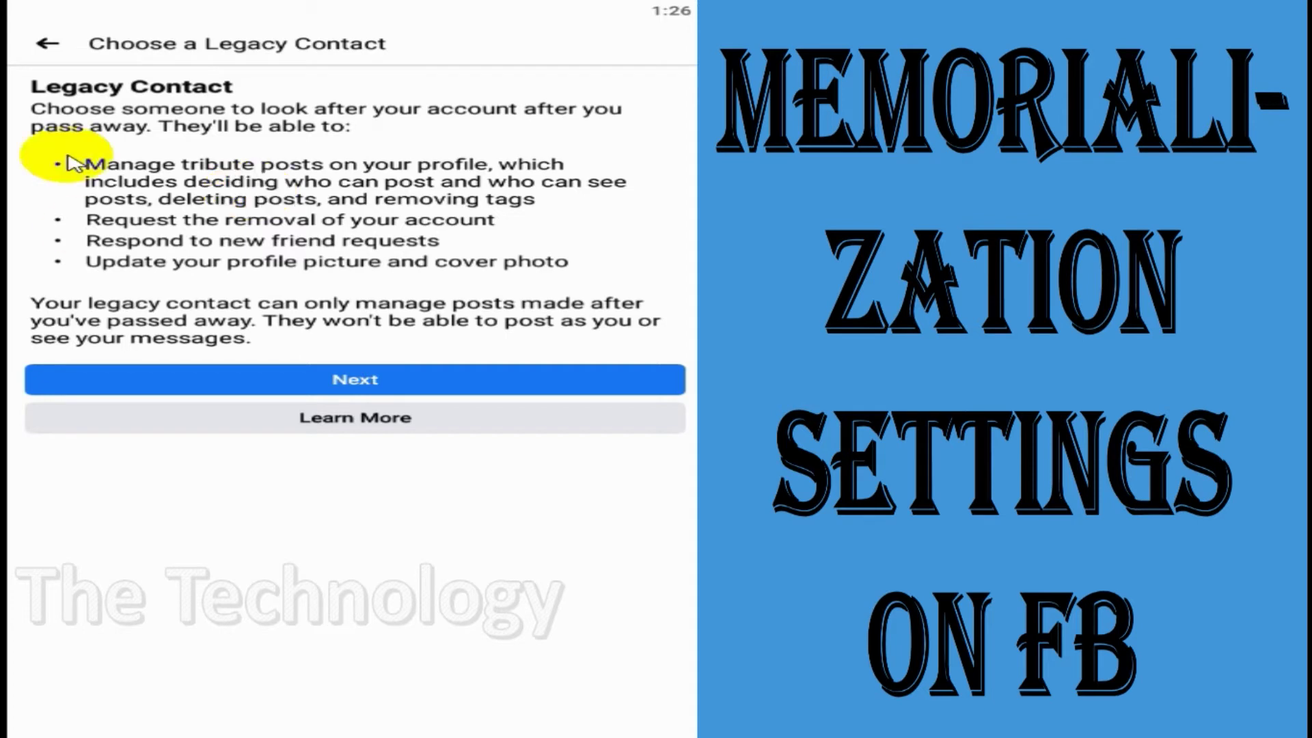
click(403, 389)
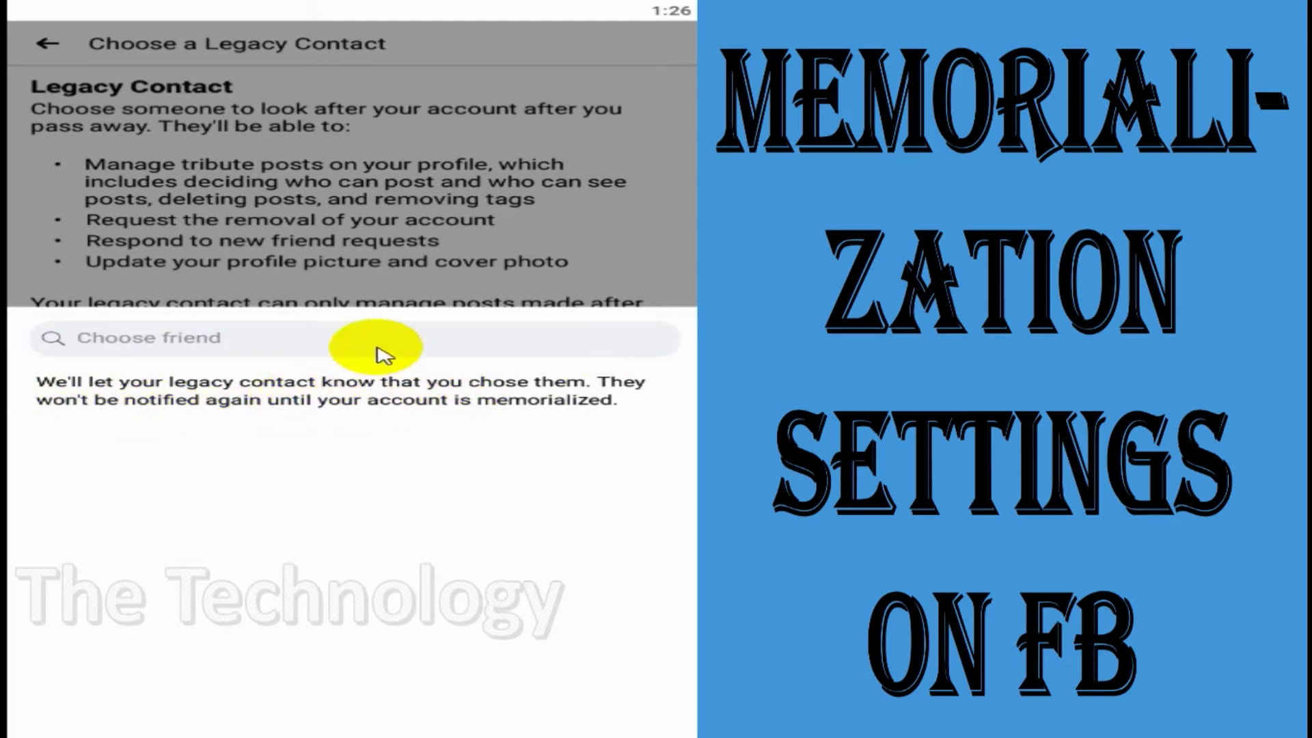
Step: Search friends by the letter 'g' and pick the matching friend as legacy contact
click(96, 342)
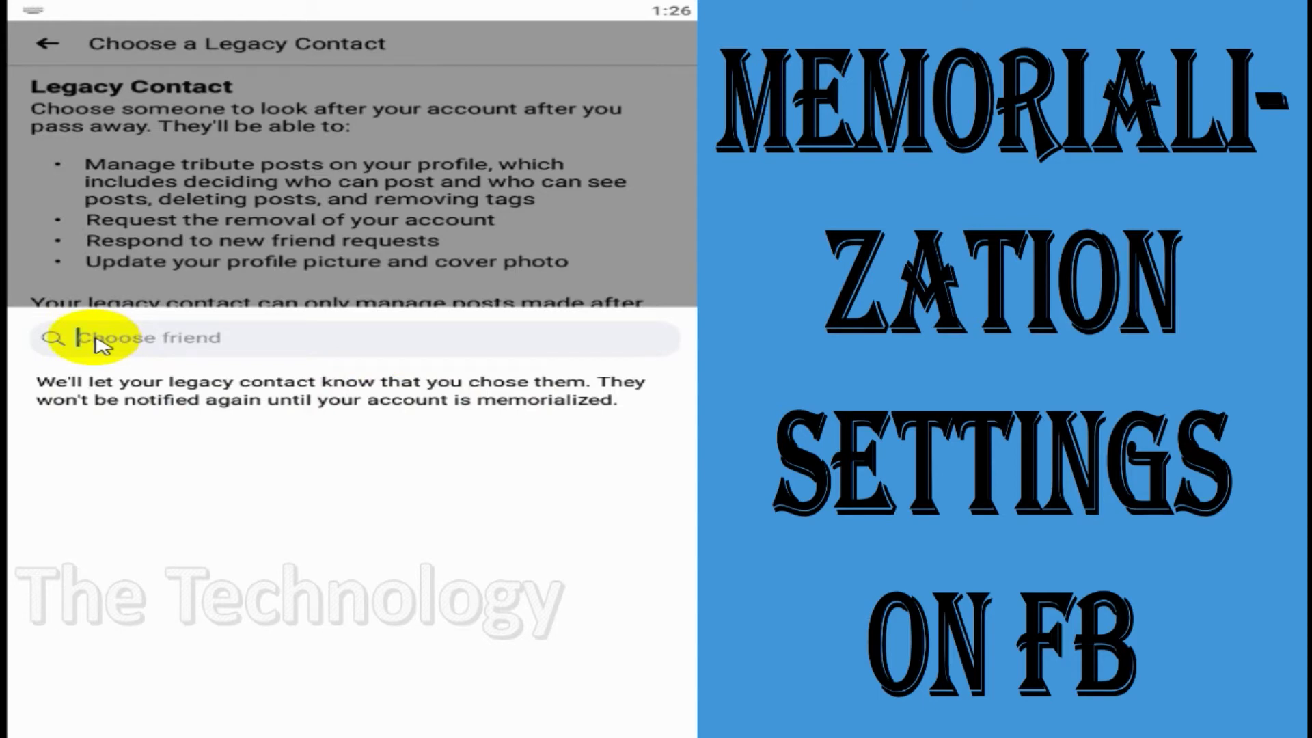
text(g)
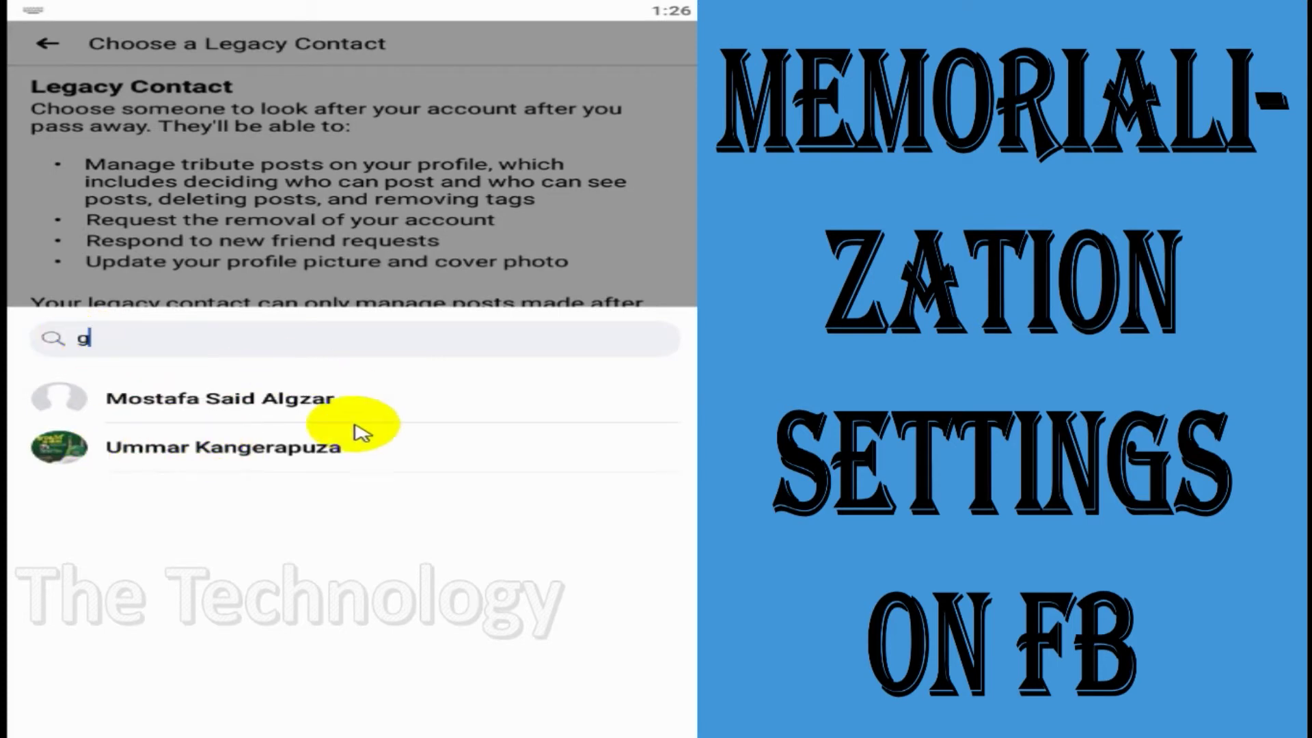
click(157, 458)
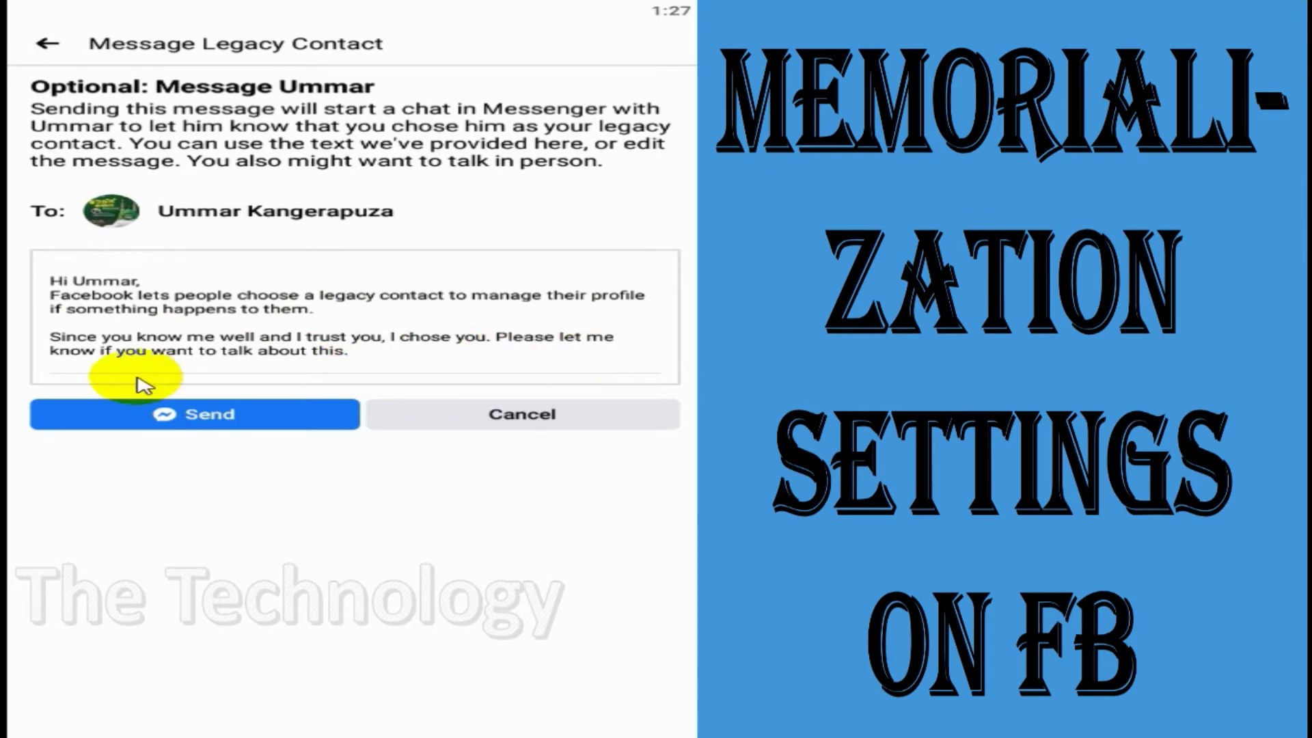
Step: Send the legacy-contact notification message, then remove that legacy contact and confirm the removal
click(161, 415)
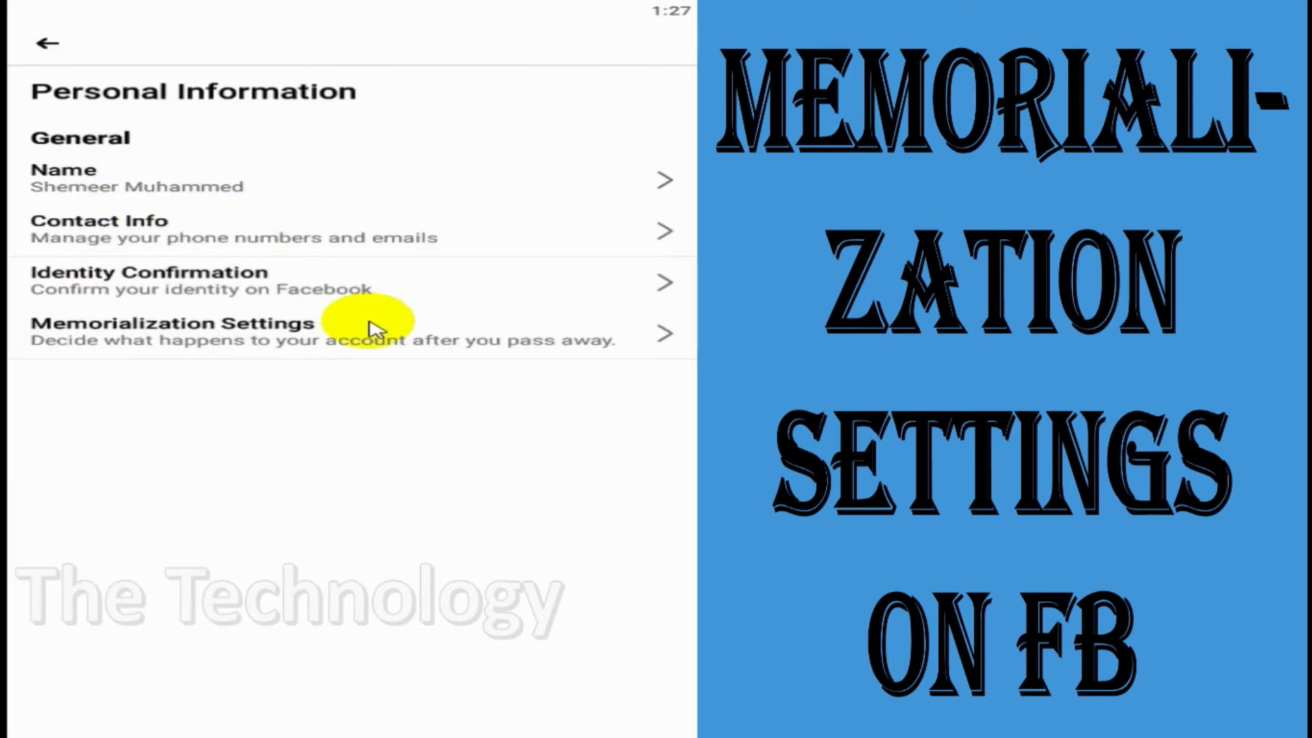
click(170, 350)
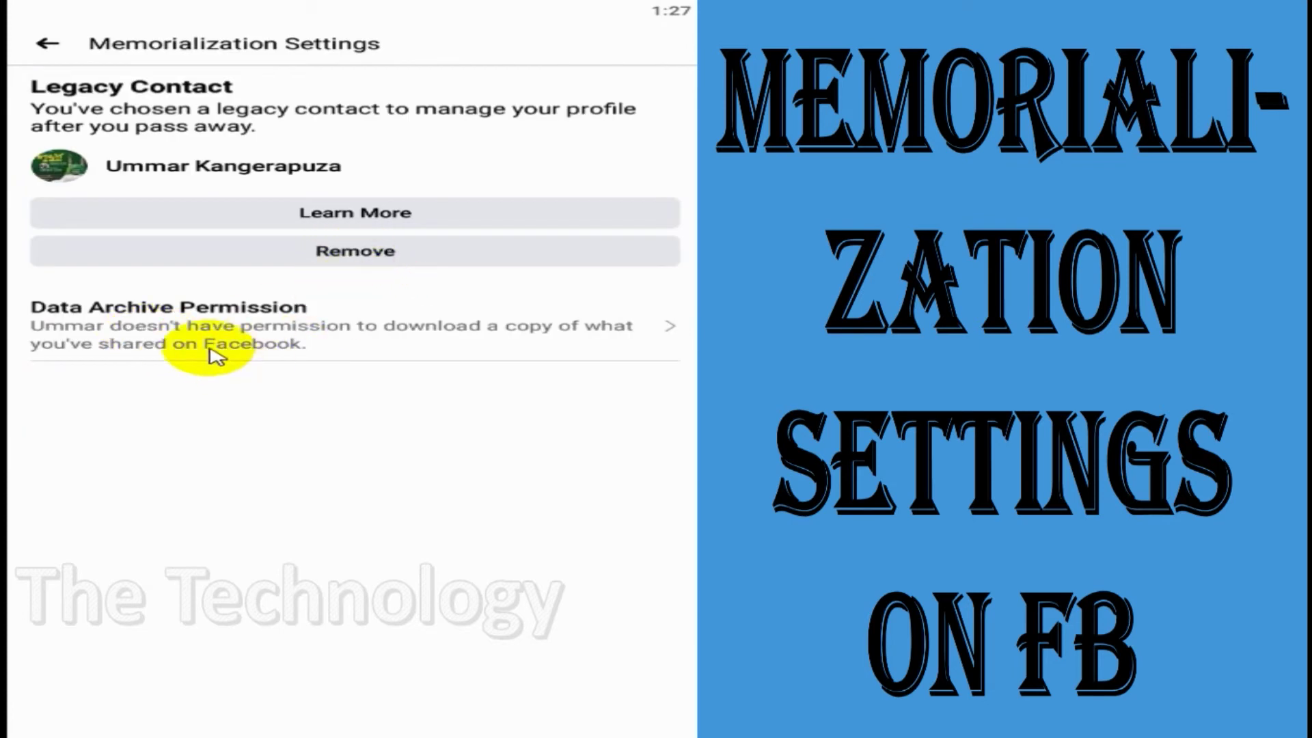
click(313, 253)
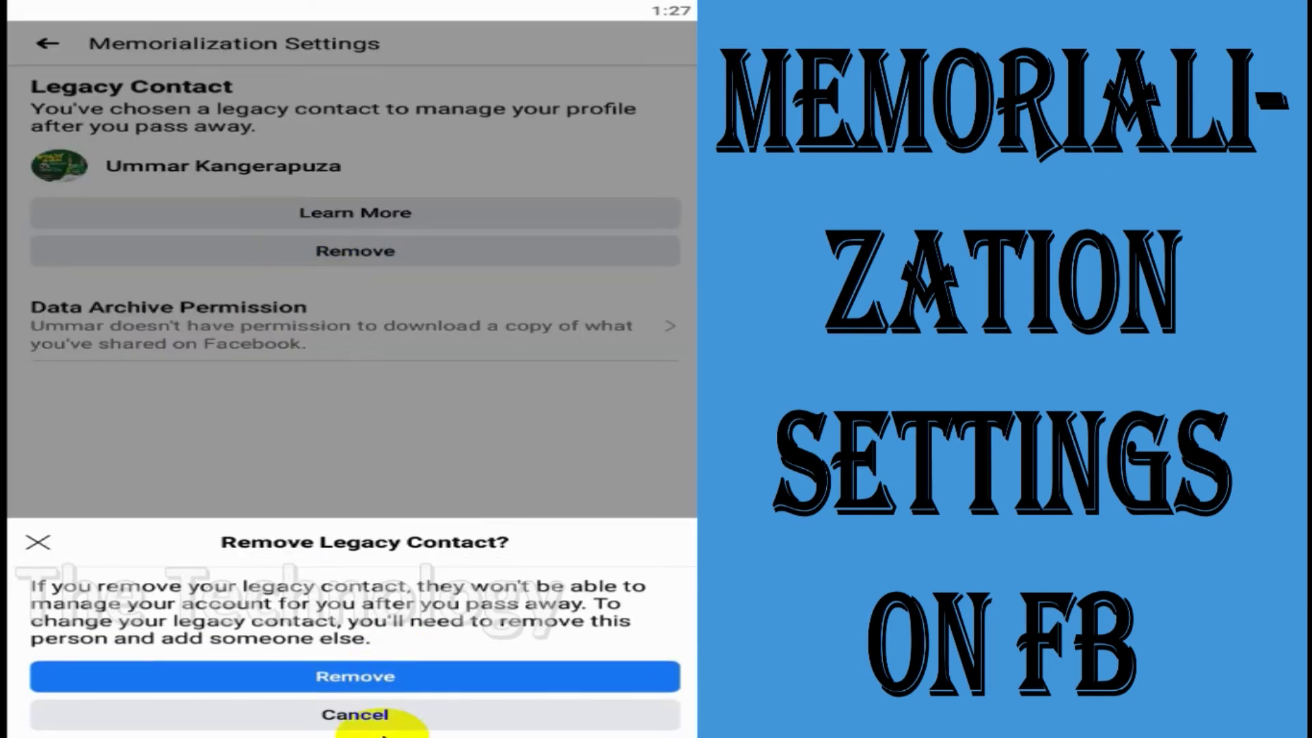
click(327, 675)
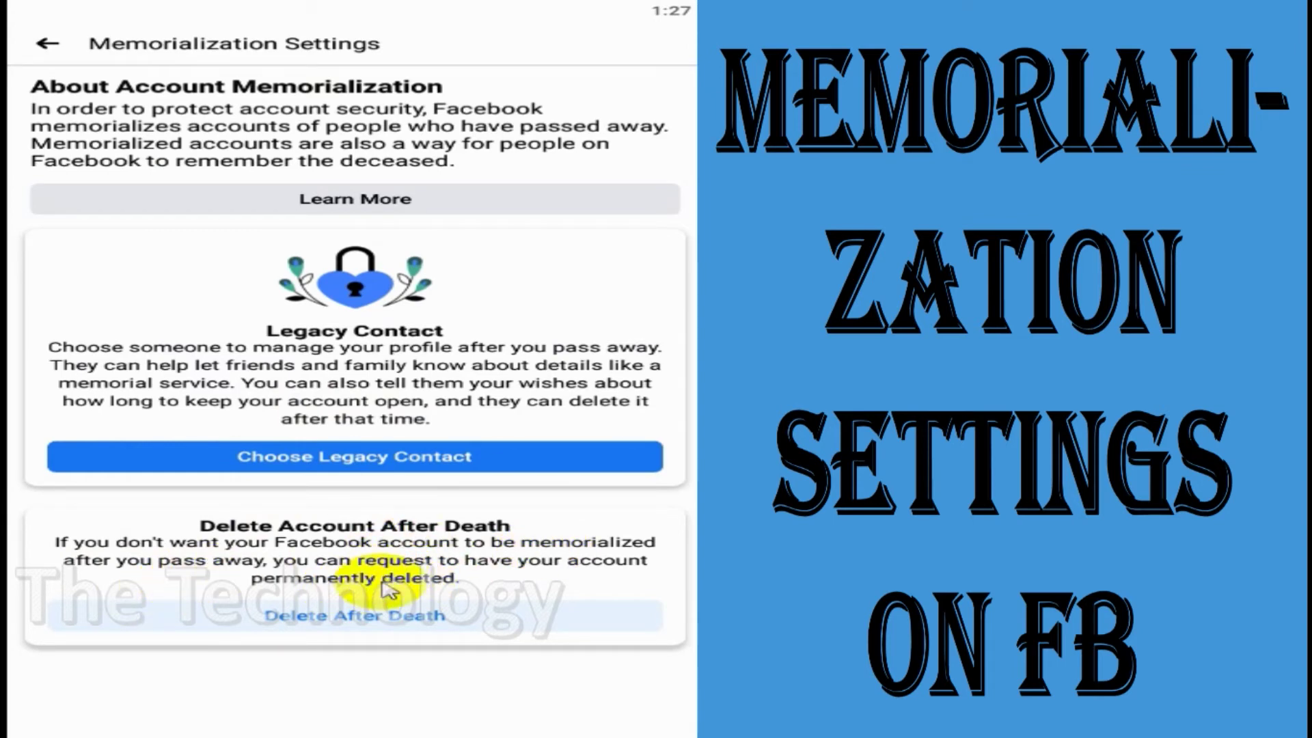
Step: Open the Delete After Death options, currently set to No, Don't Delete After Death
click(381, 618)
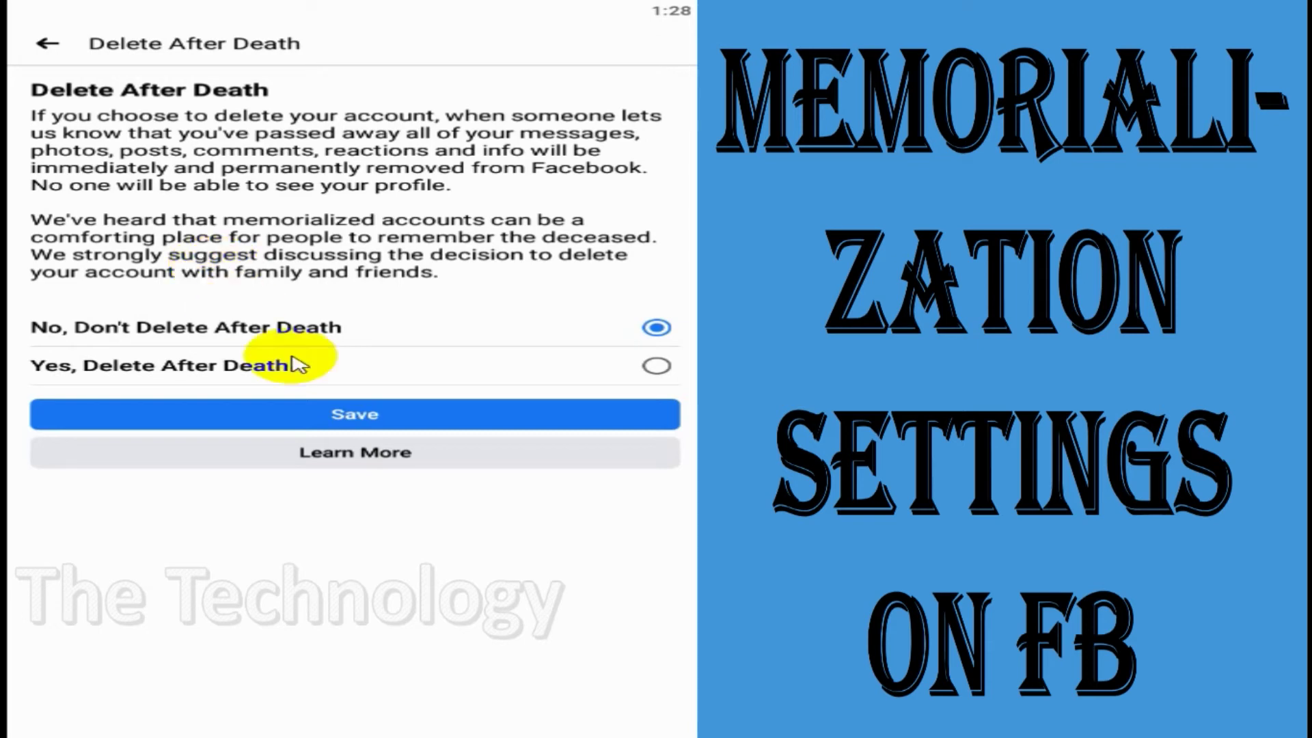
Step: Save Yes, Delete After Death and confirm it in the confirmation sheet
click(352, 418)
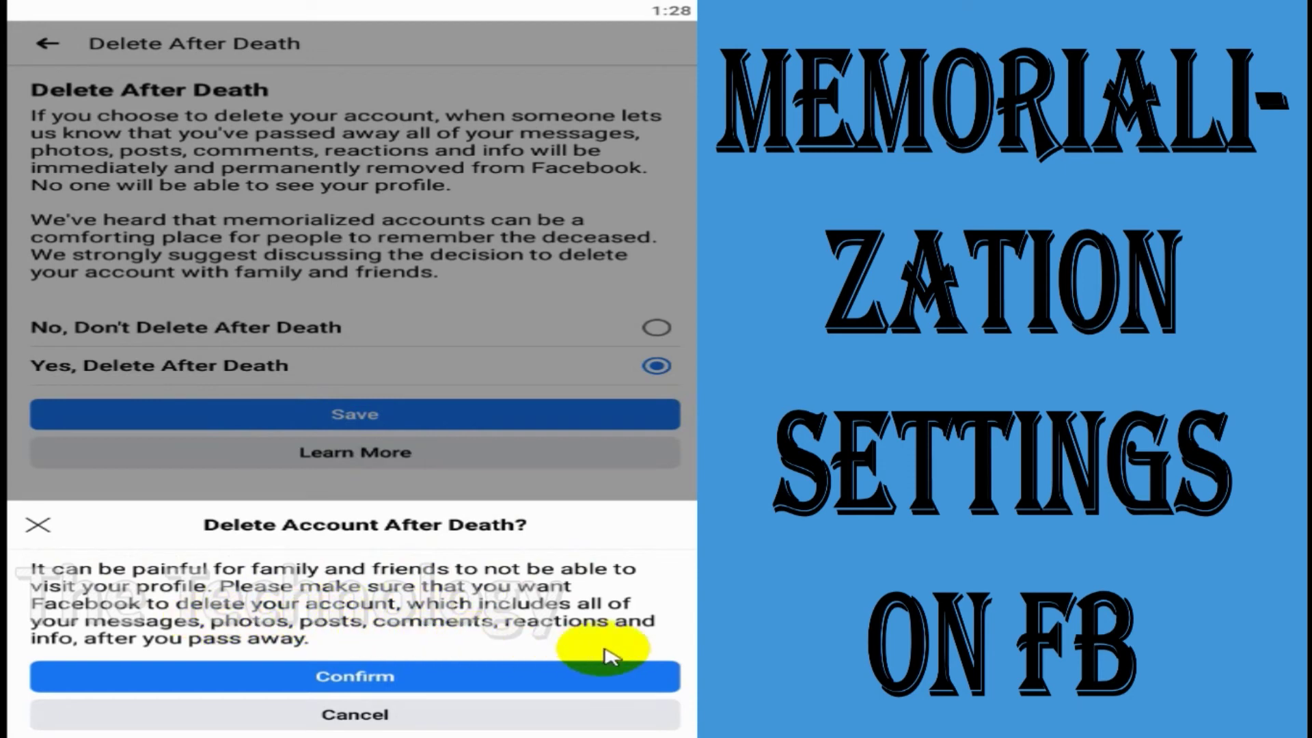
click(340, 678)
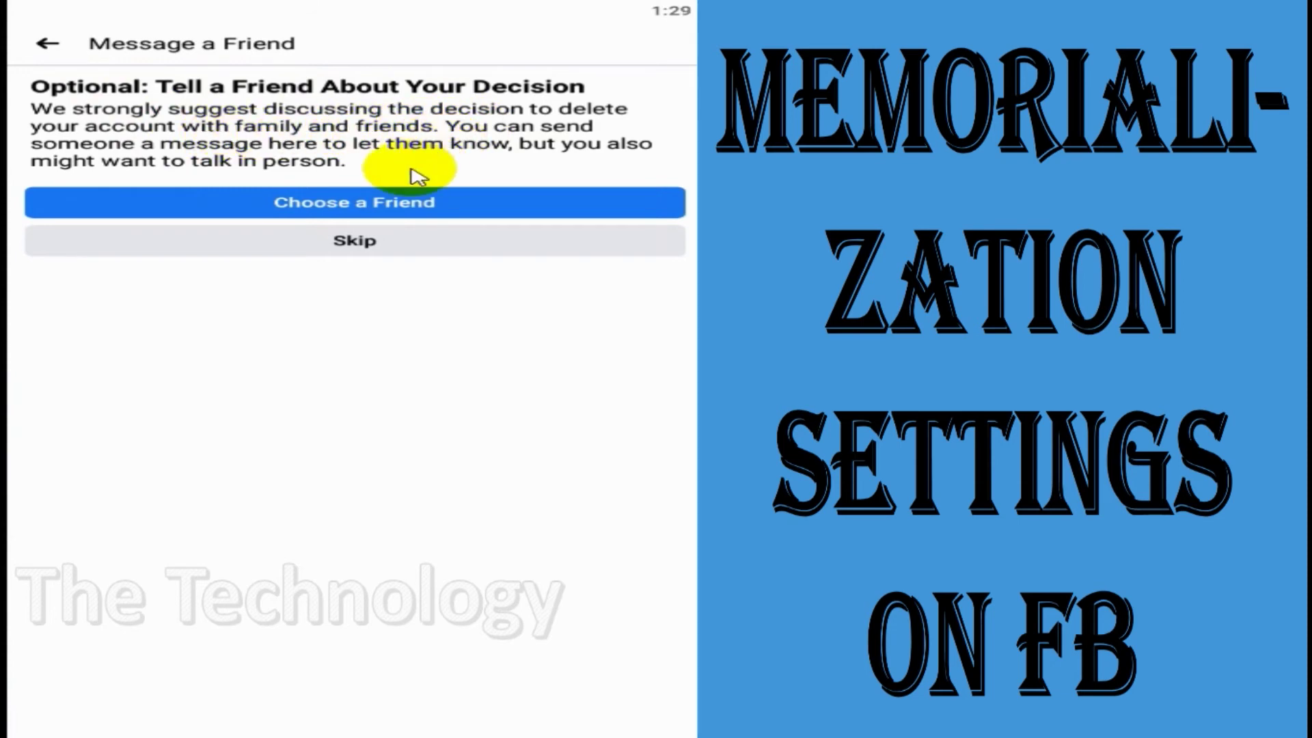
Step: Pick a friend to tell about deleting after death, then close the message unsent
click(277, 207)
click(182, 332)
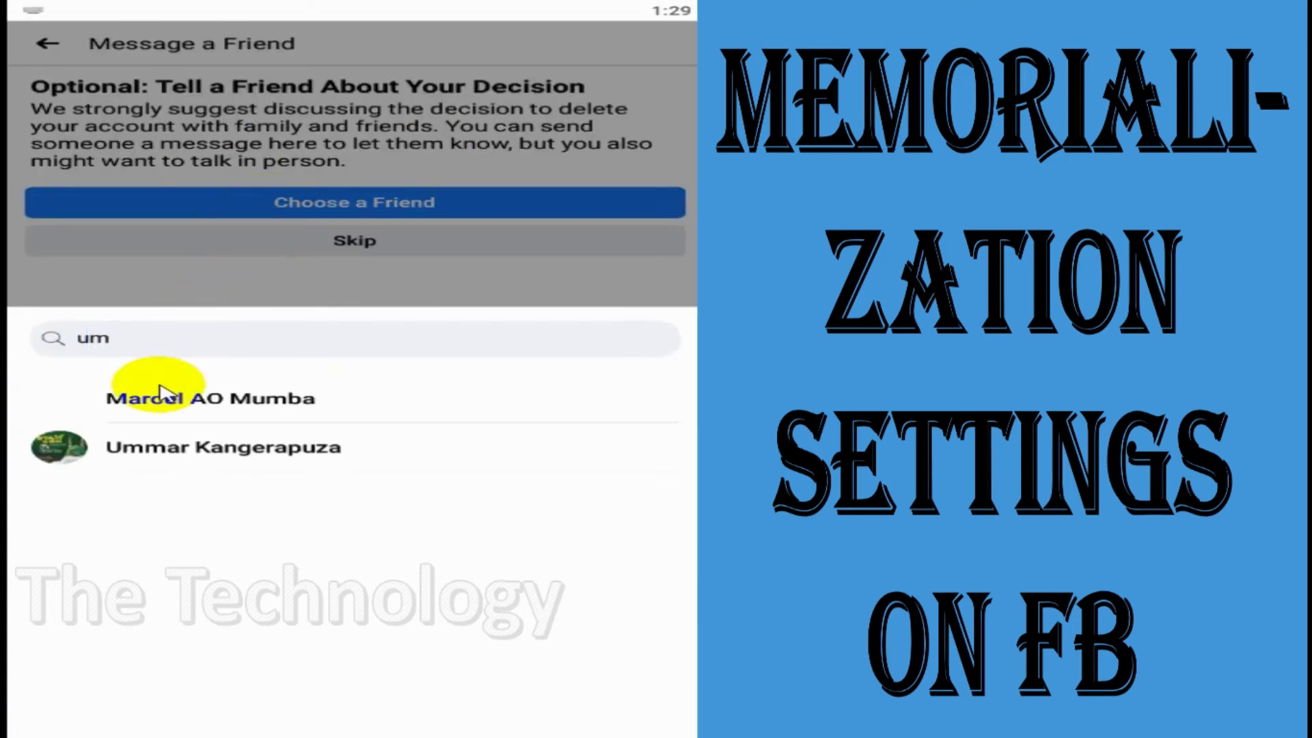
click(217, 452)
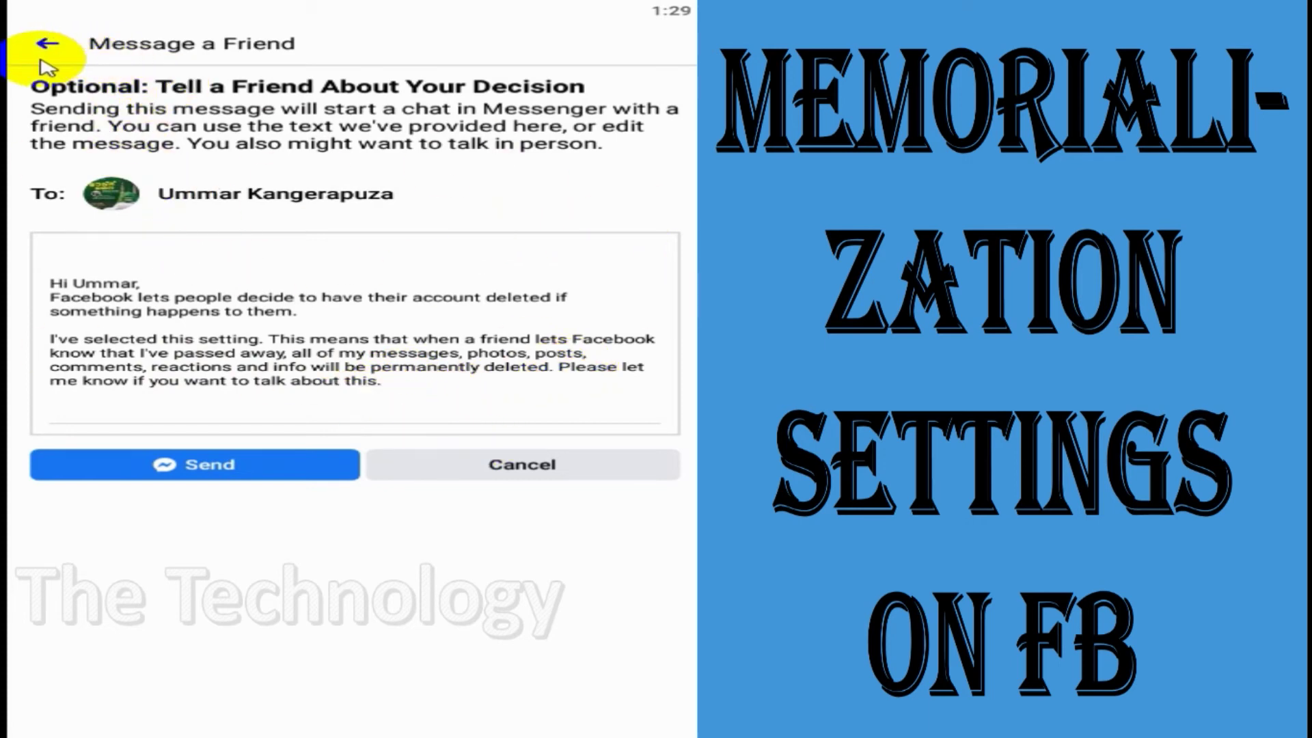
click(552, 474)
Step: Reopen Memorialization Settings, change the option to No, Don't Delete After Death, and save
click(329, 345)
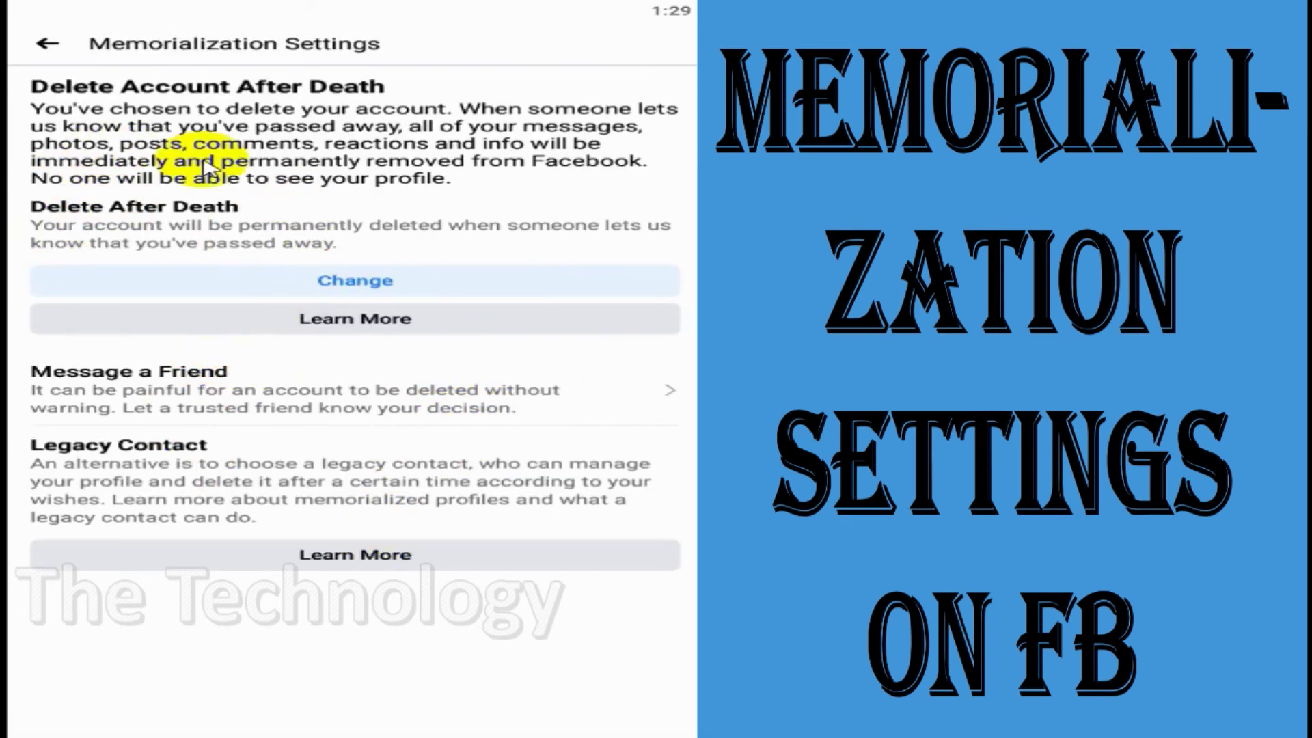
click(400, 282)
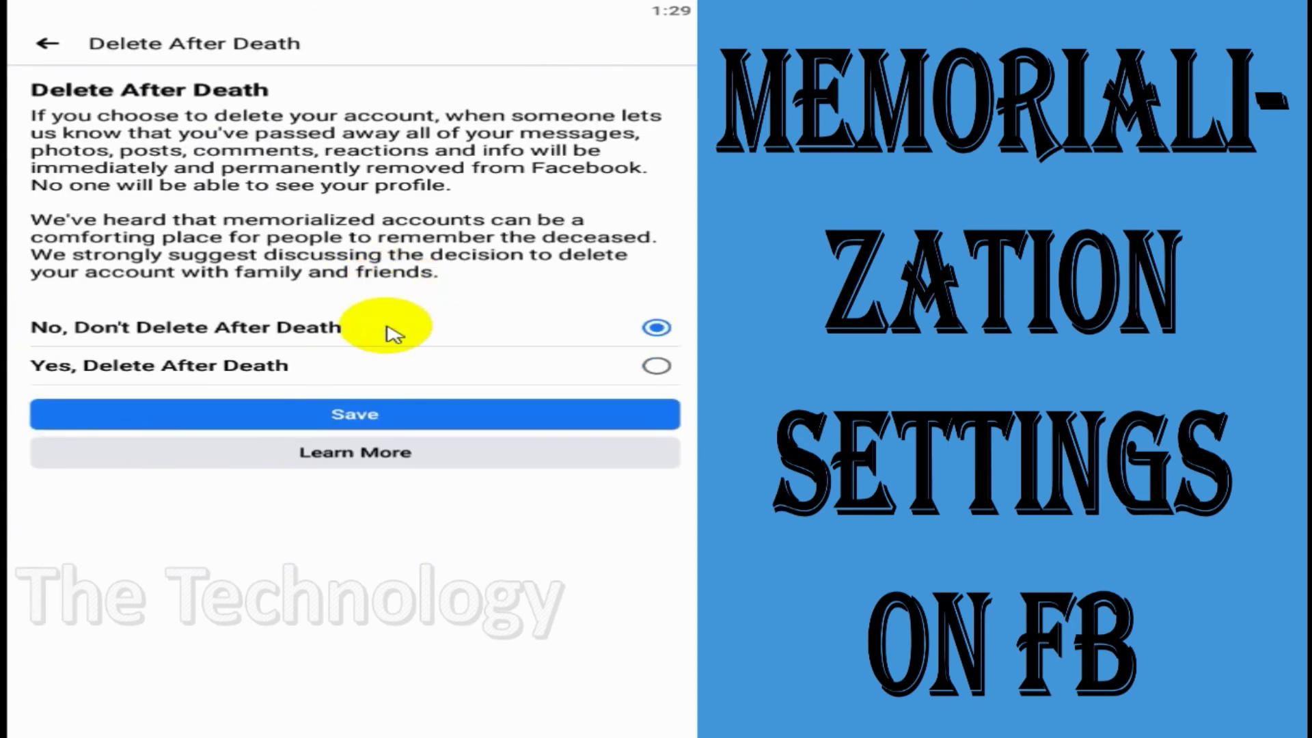
click(419, 415)
click(321, 345)
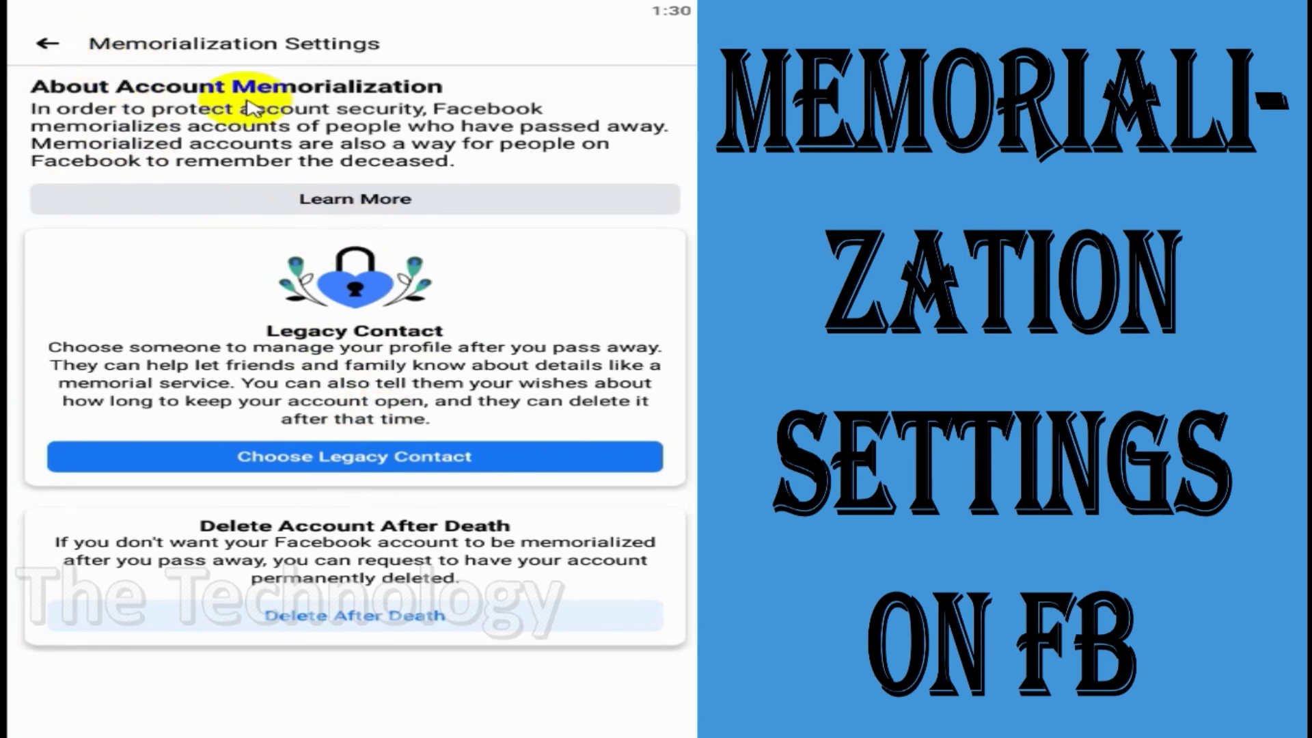
click(42, 43)
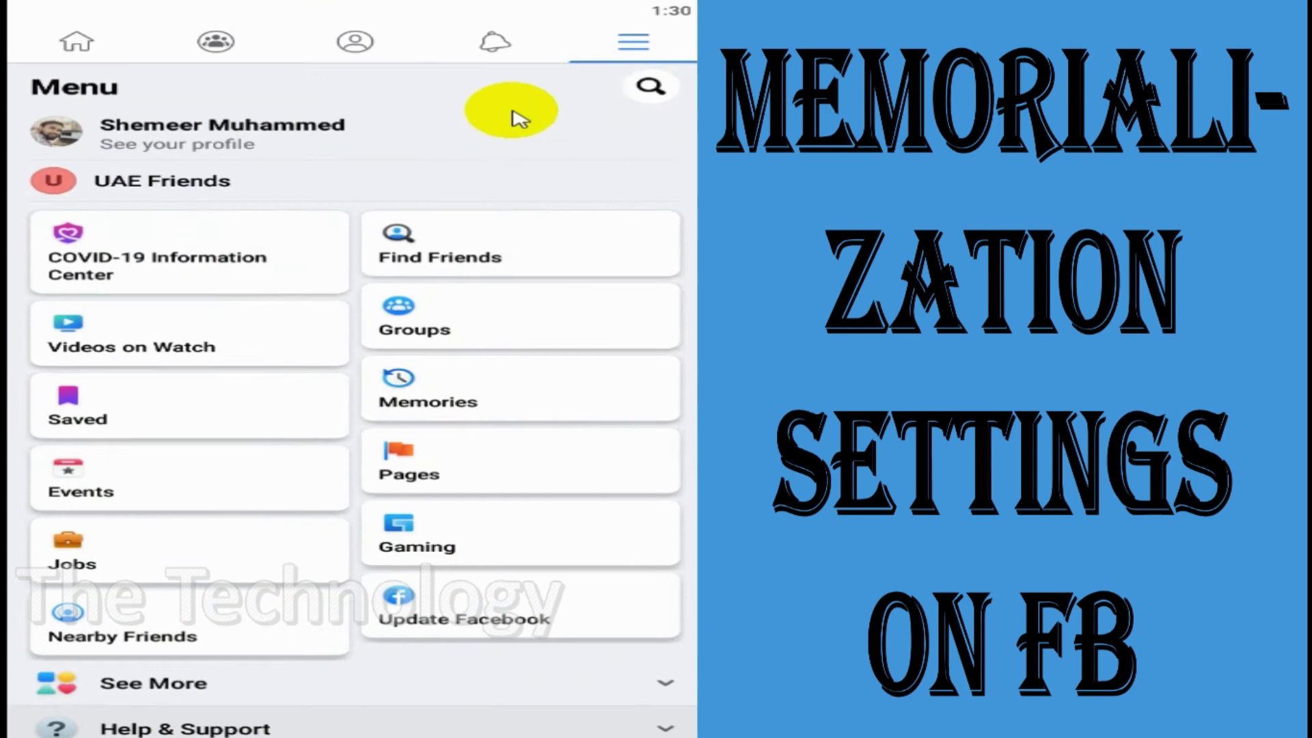
click(76, 42)
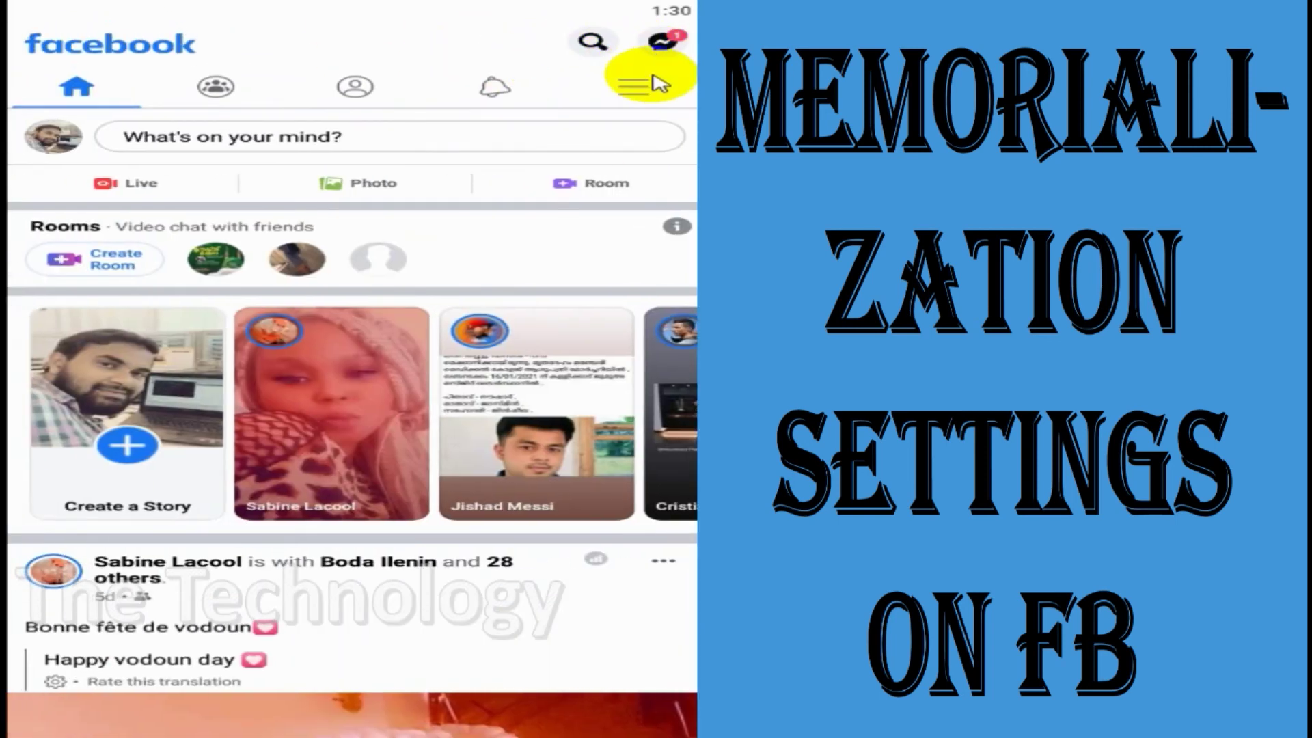
click(642, 87)
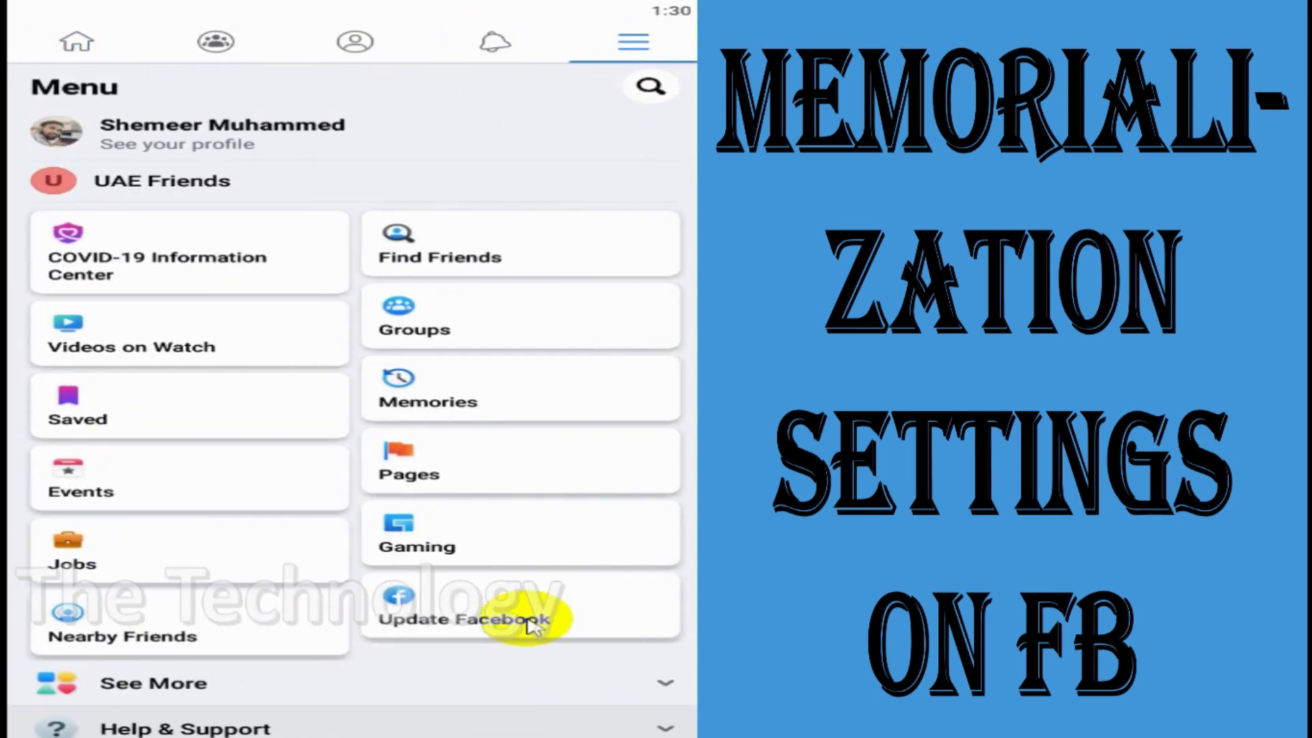
scroll(536, 634, down, 5)
click(301, 540)
scroll(259, 512, down, 1)
click(167, 509)
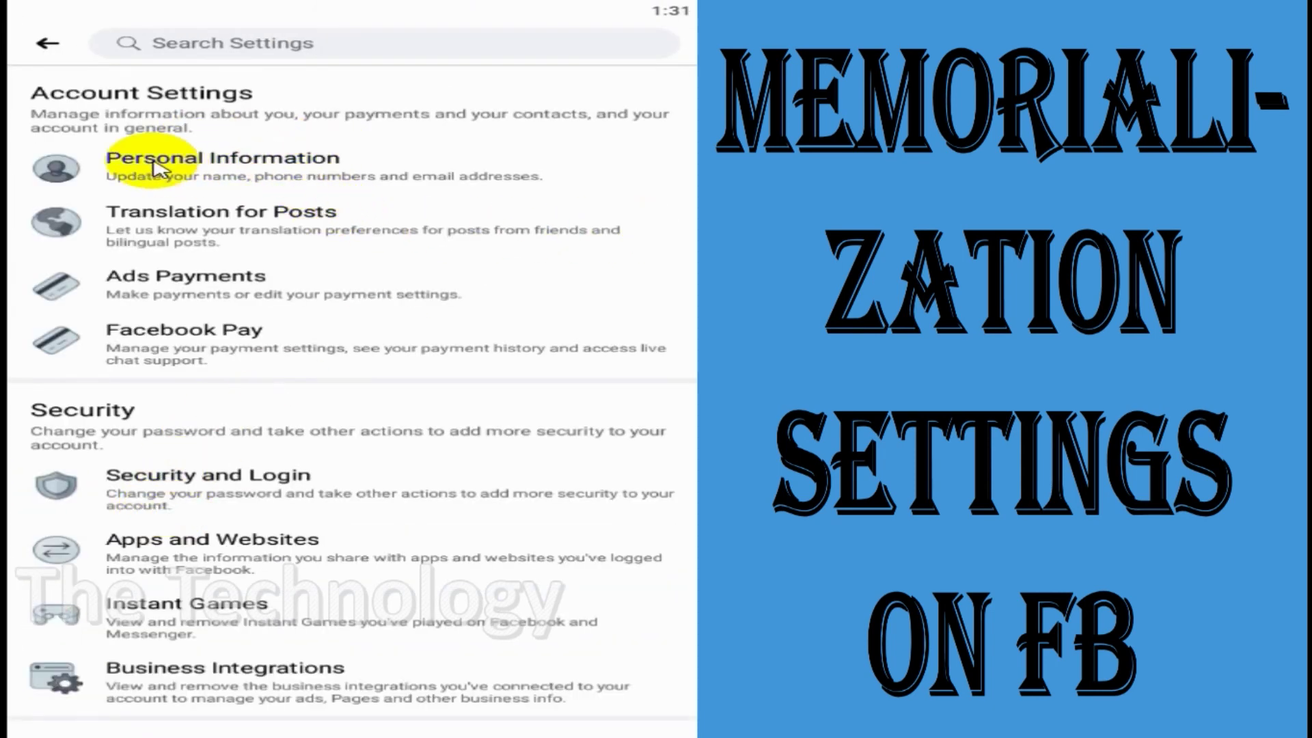
click(283, 171)
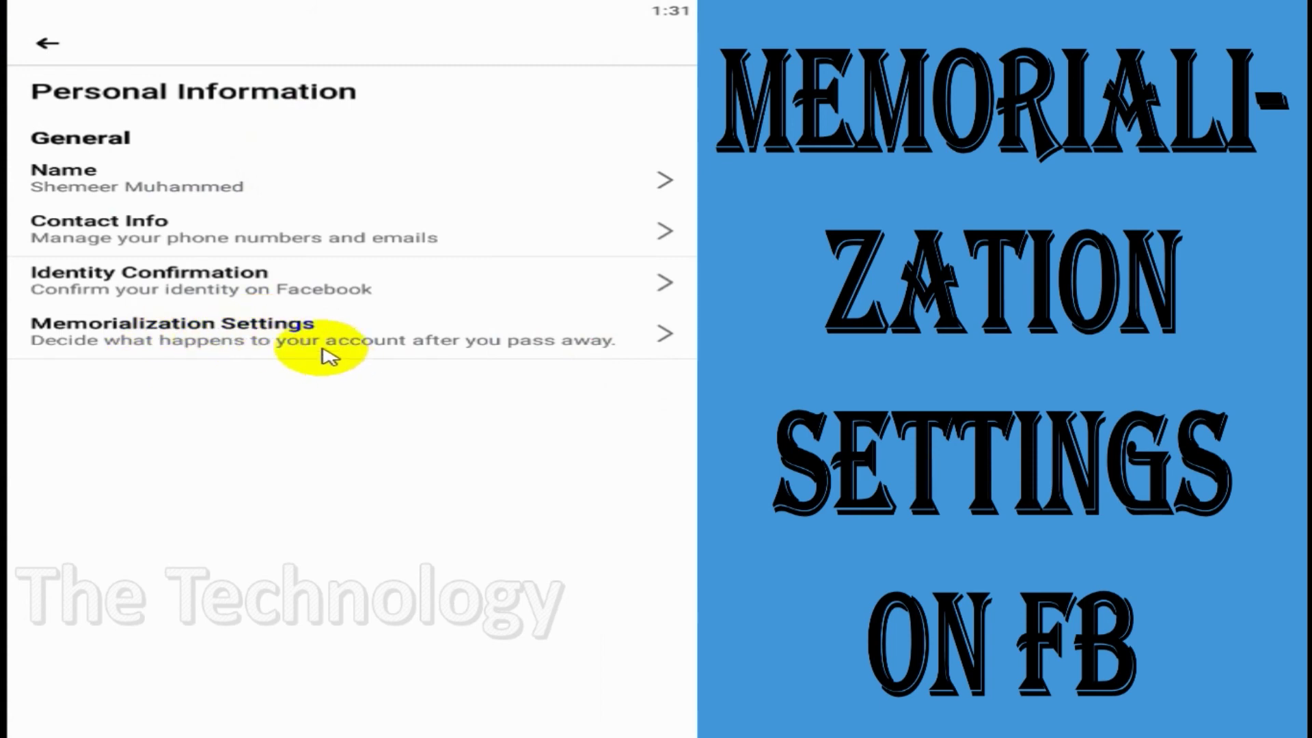
click(308, 333)
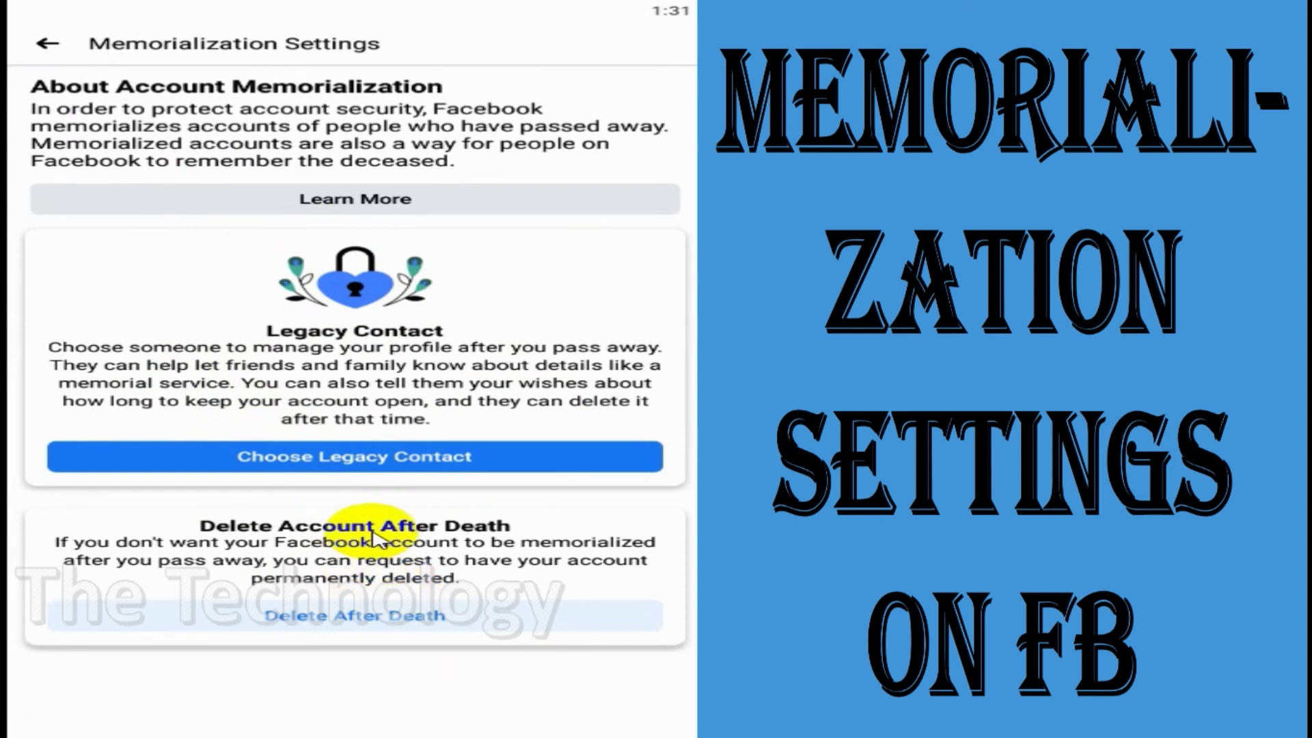
Step: Review the Delete After Death options, then back out of memorialization and settings to the main menu
click(363, 615)
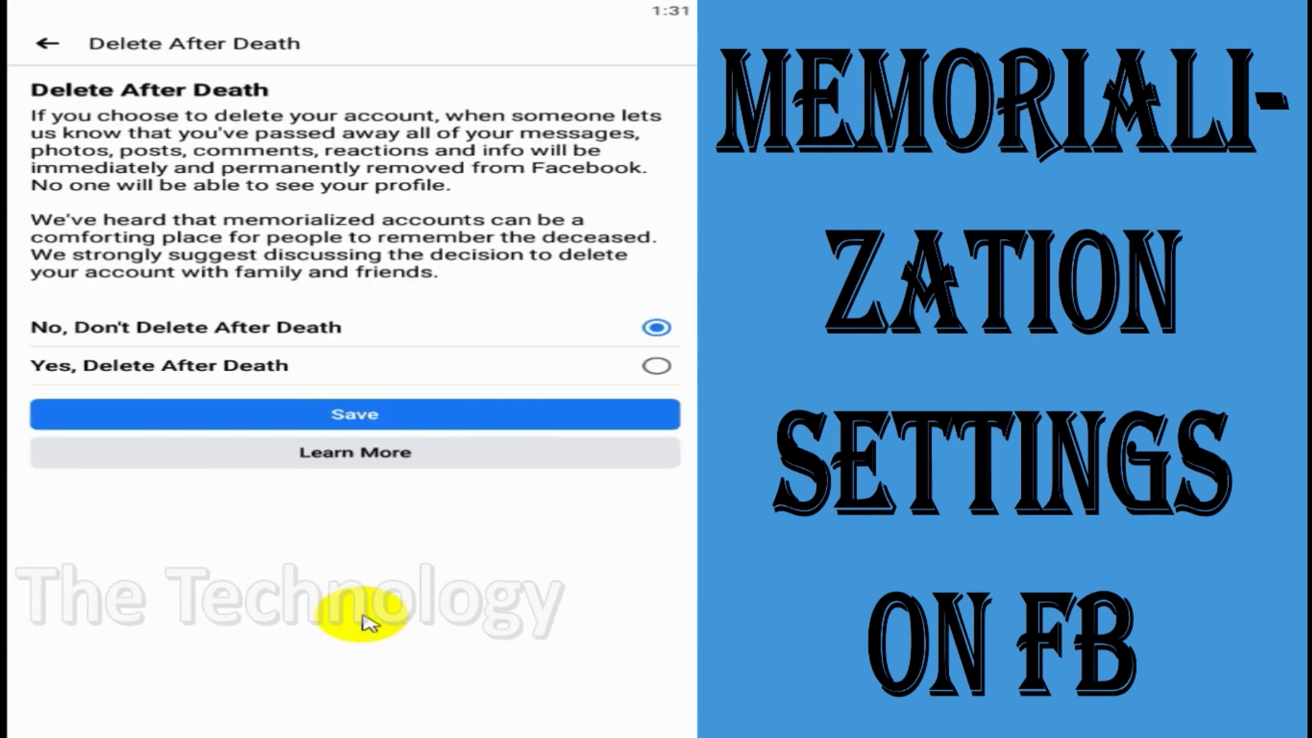
click(46, 43)
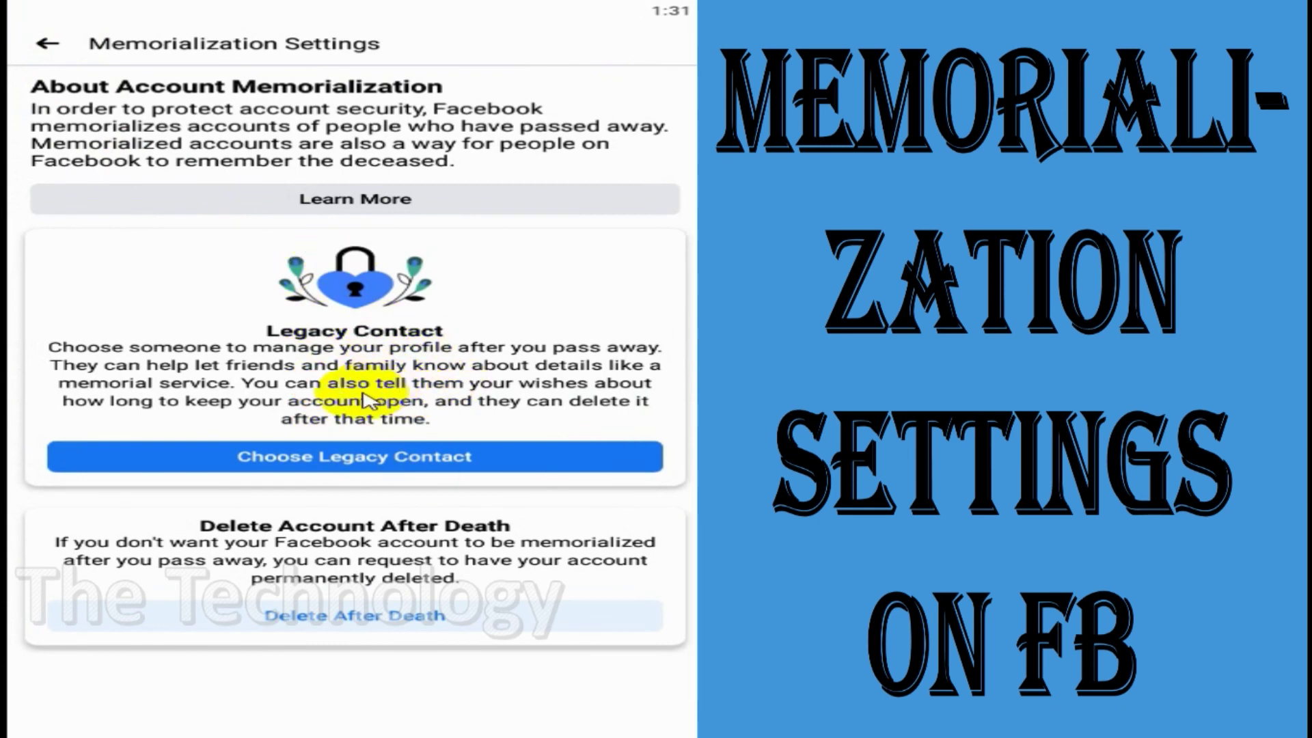
click(46, 53)
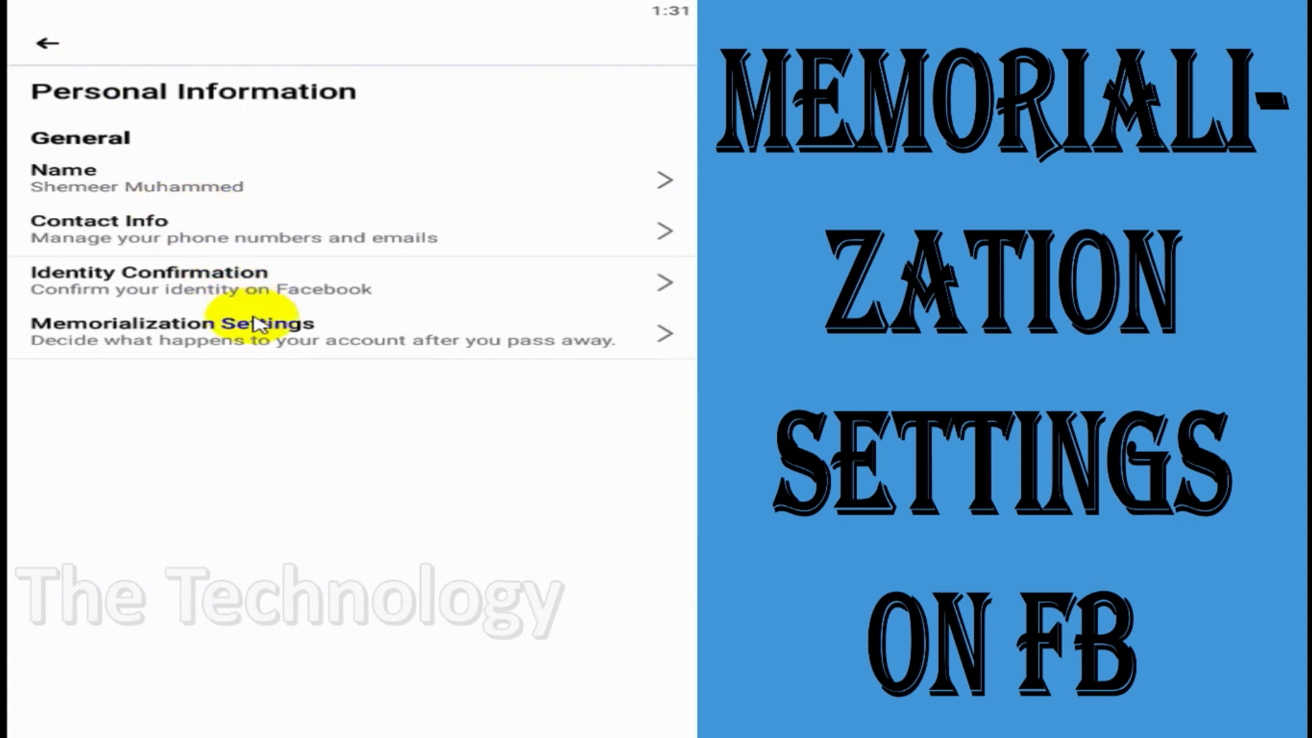
click(14, 41)
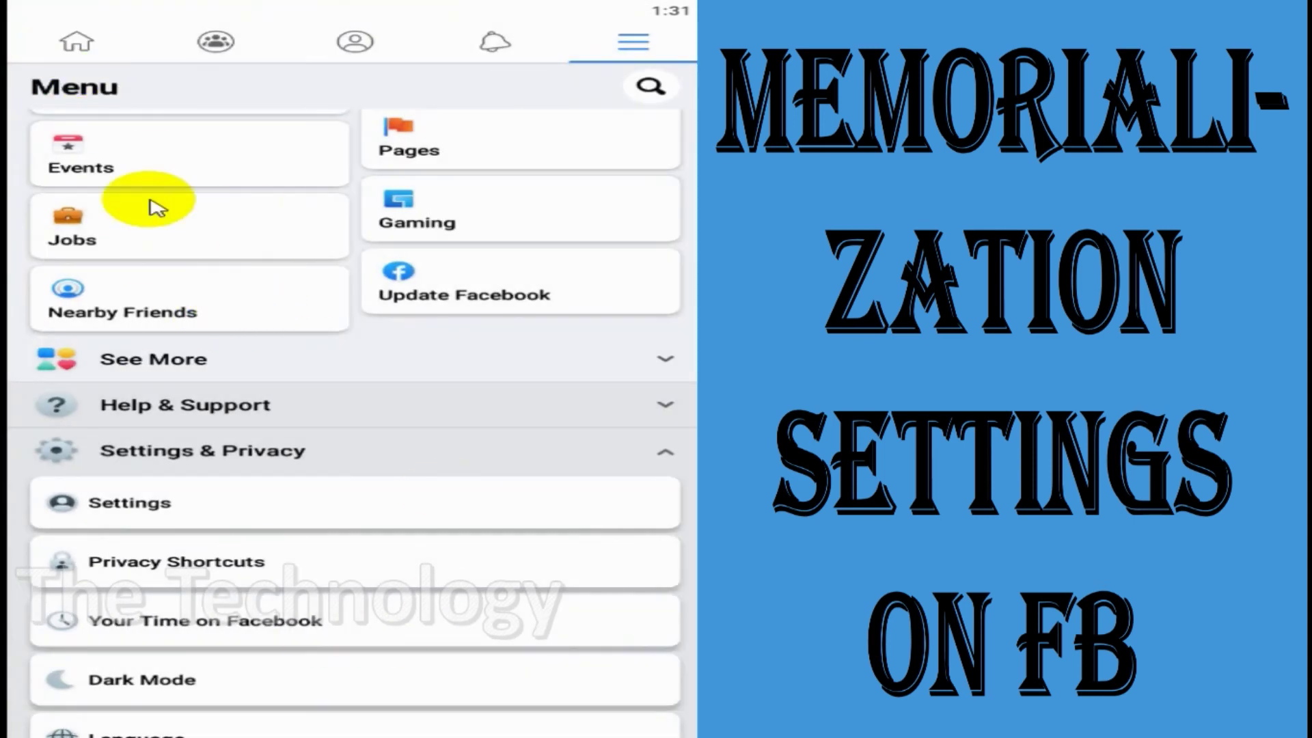
click(77, 42)
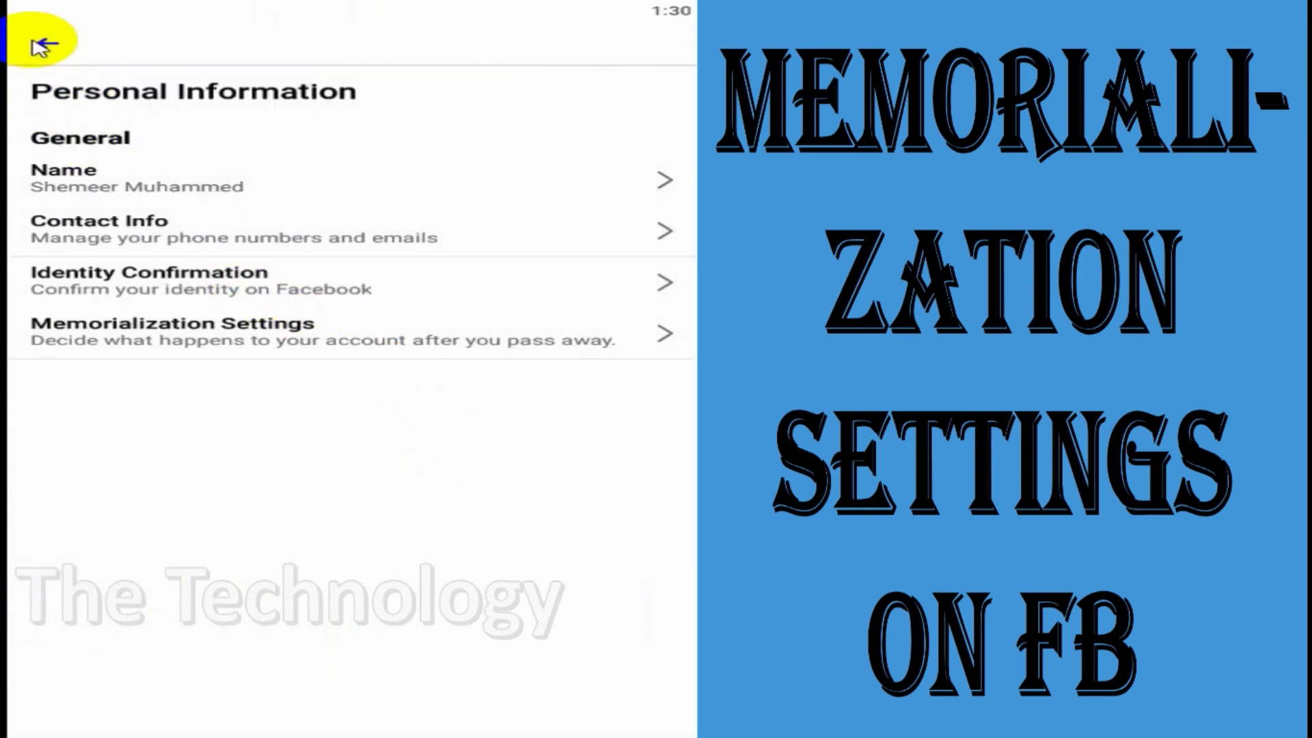
click(43, 45)
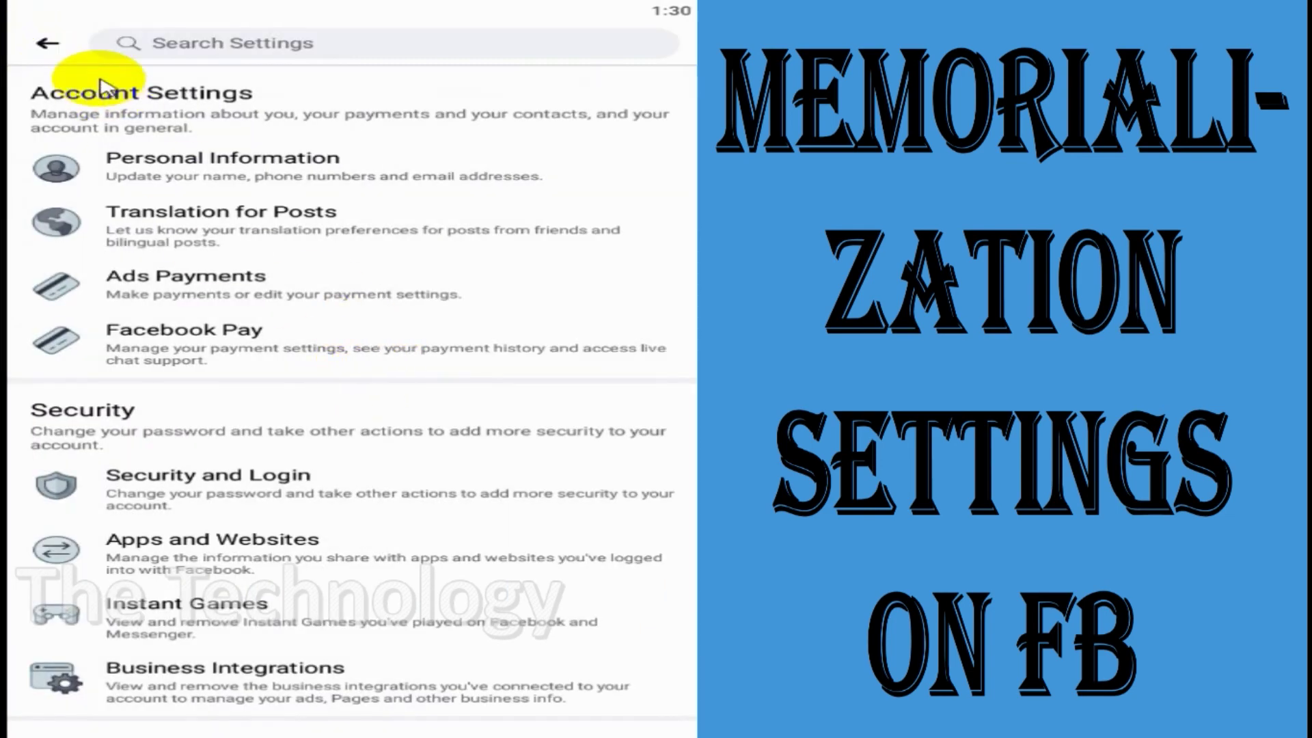
click(49, 43)
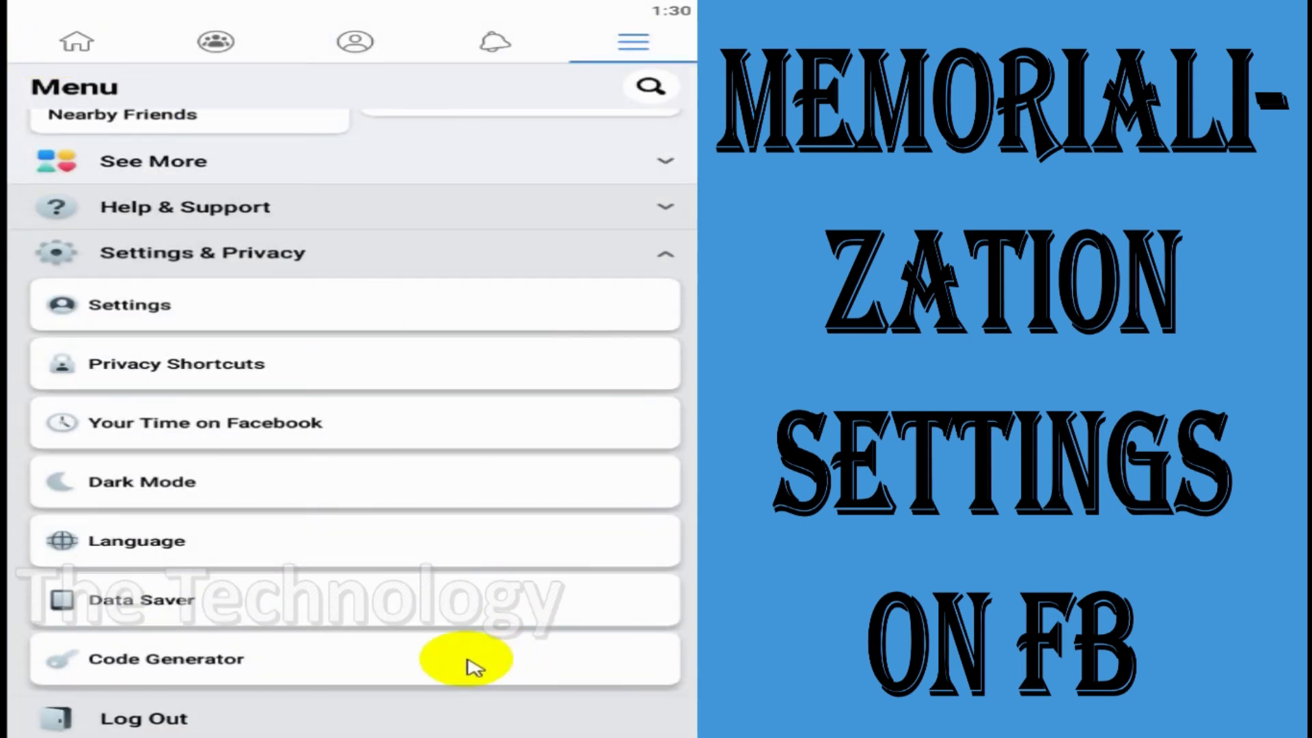
Step: Revisit Personal Information in account settings, then return to the main menu and scroll it
click(235, 309)
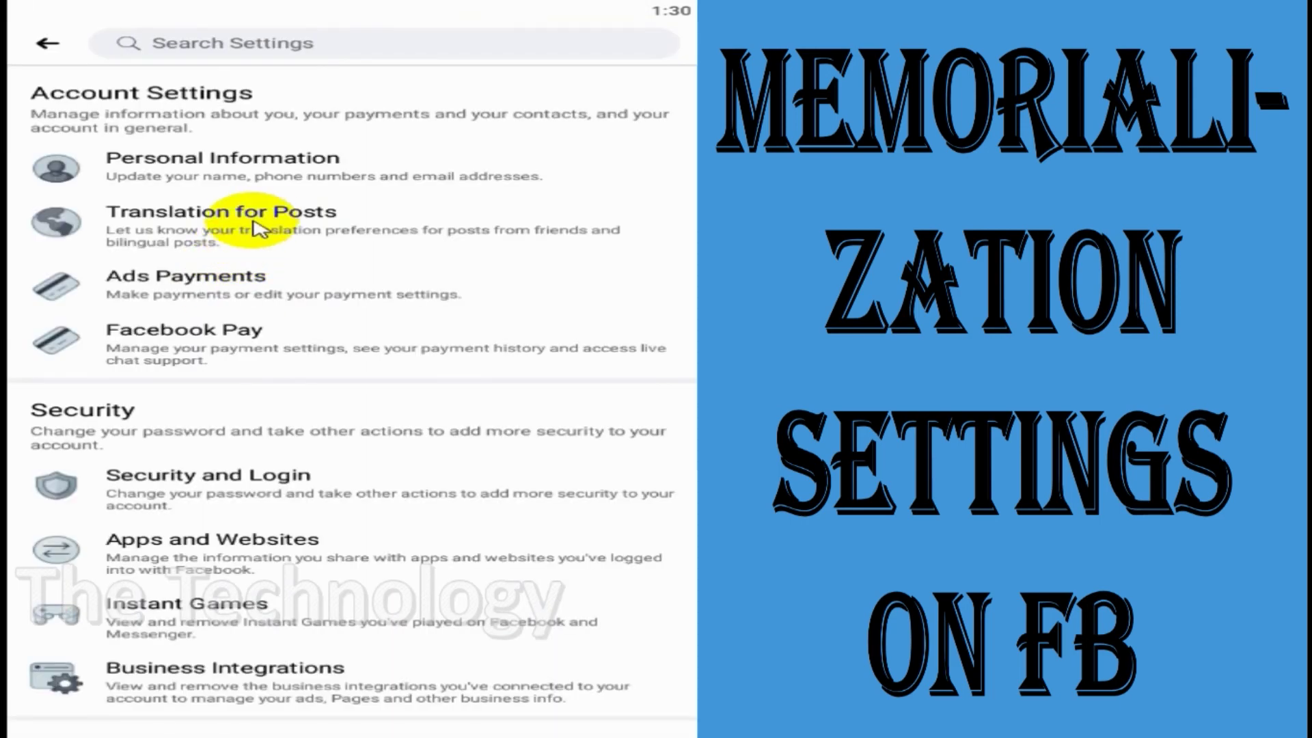
click(265, 179)
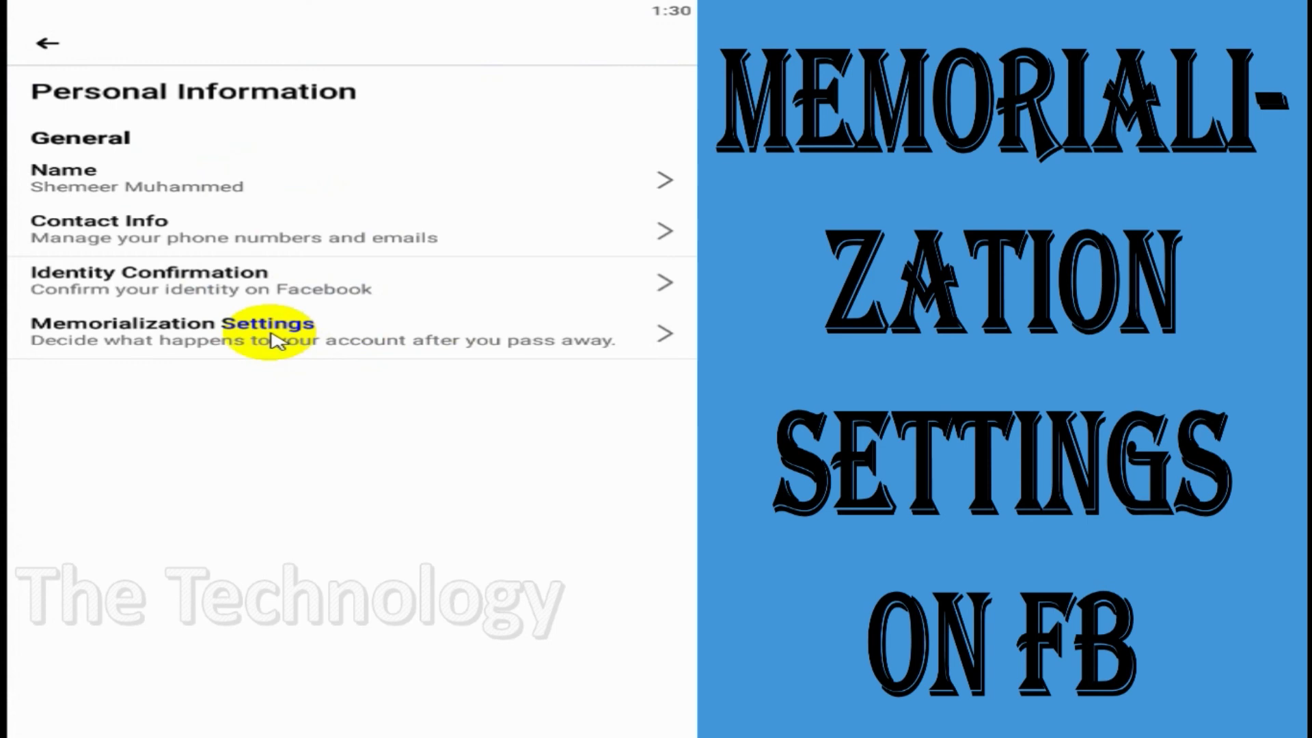
click(50, 45)
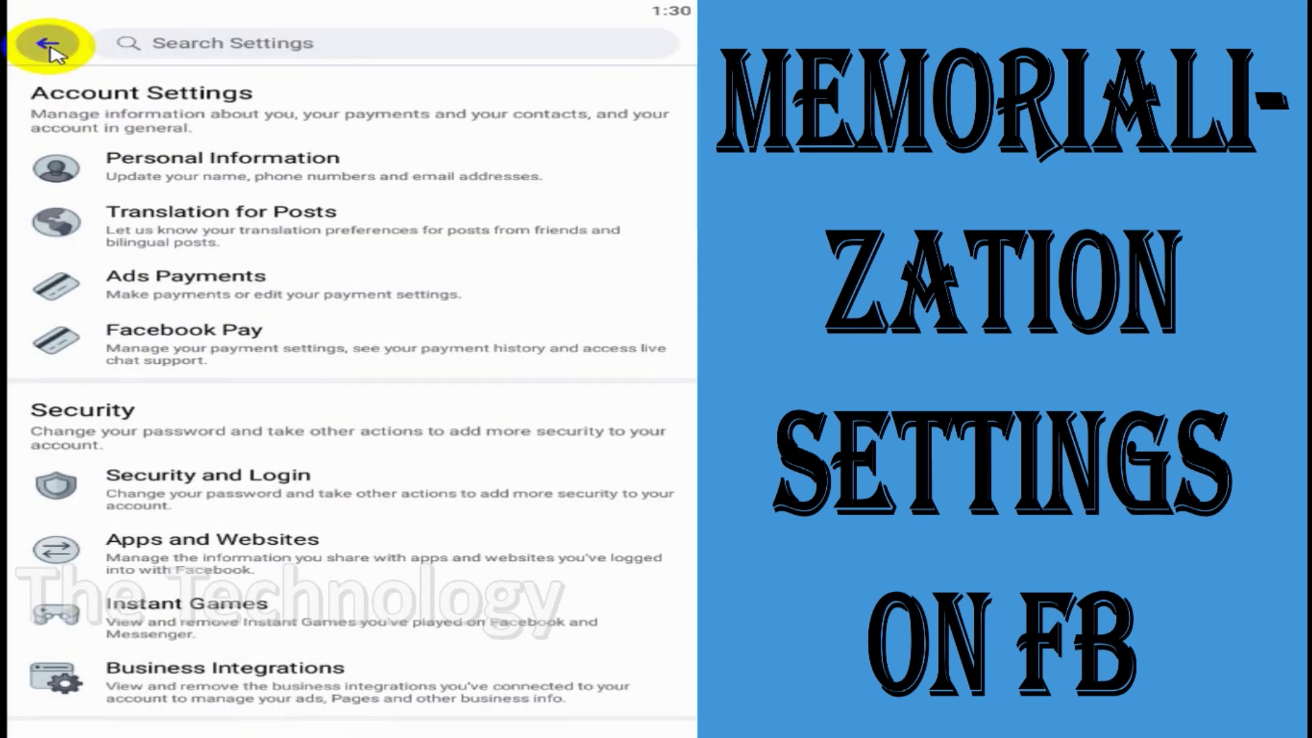
click(49, 45)
drag(417, 379, 410, 666)
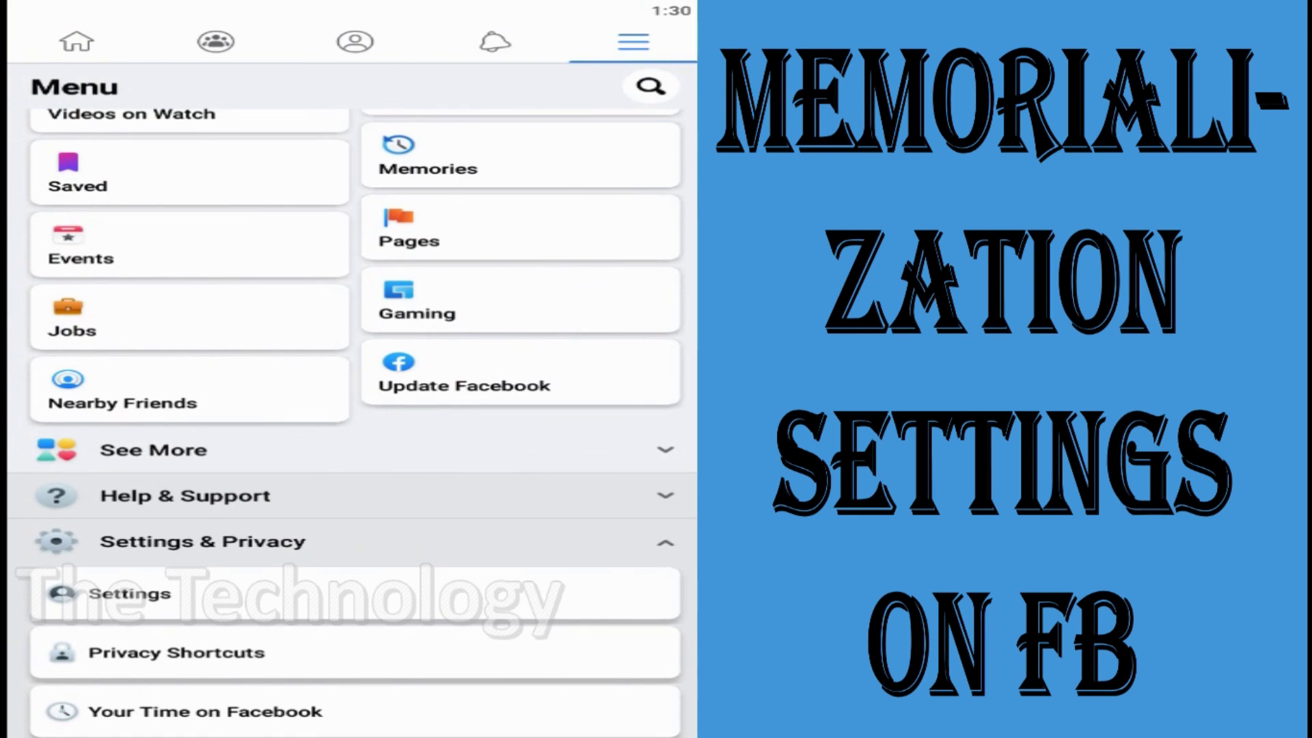